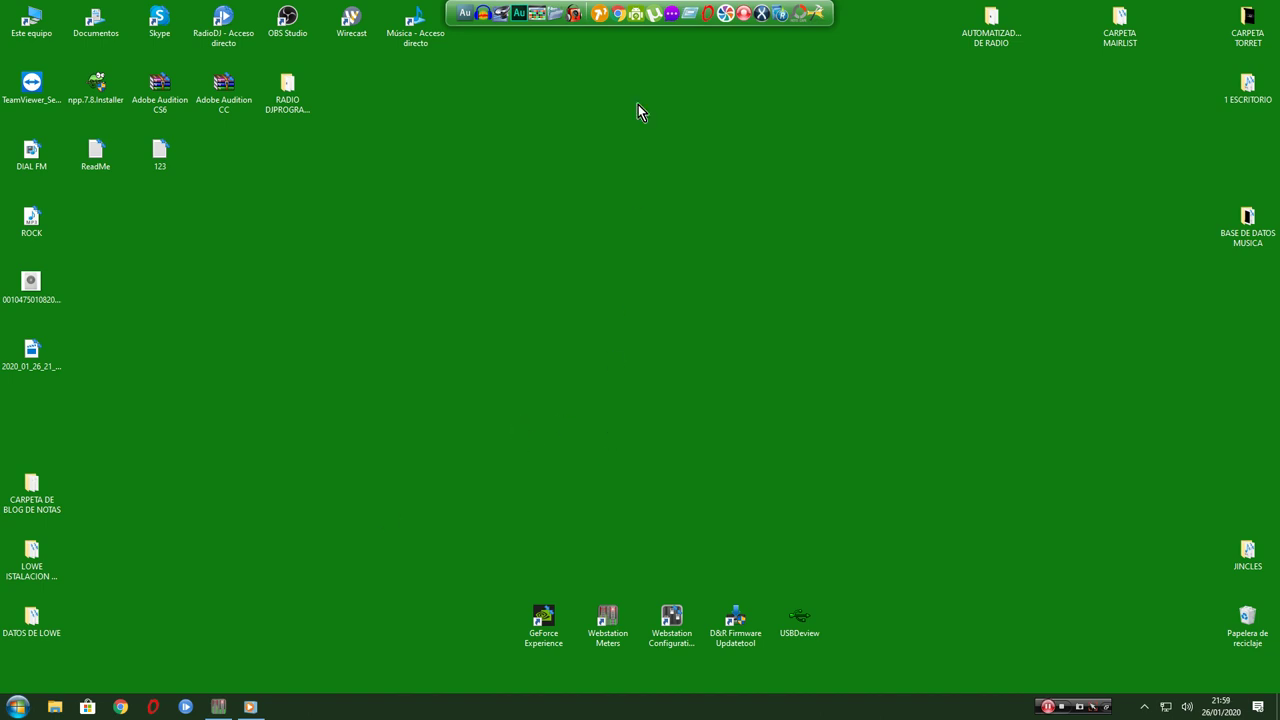
# Step: Launch mAirList in a smaller window, open its database, and expand the Carpetas branch of the library
pyautogui.click(599, 34)
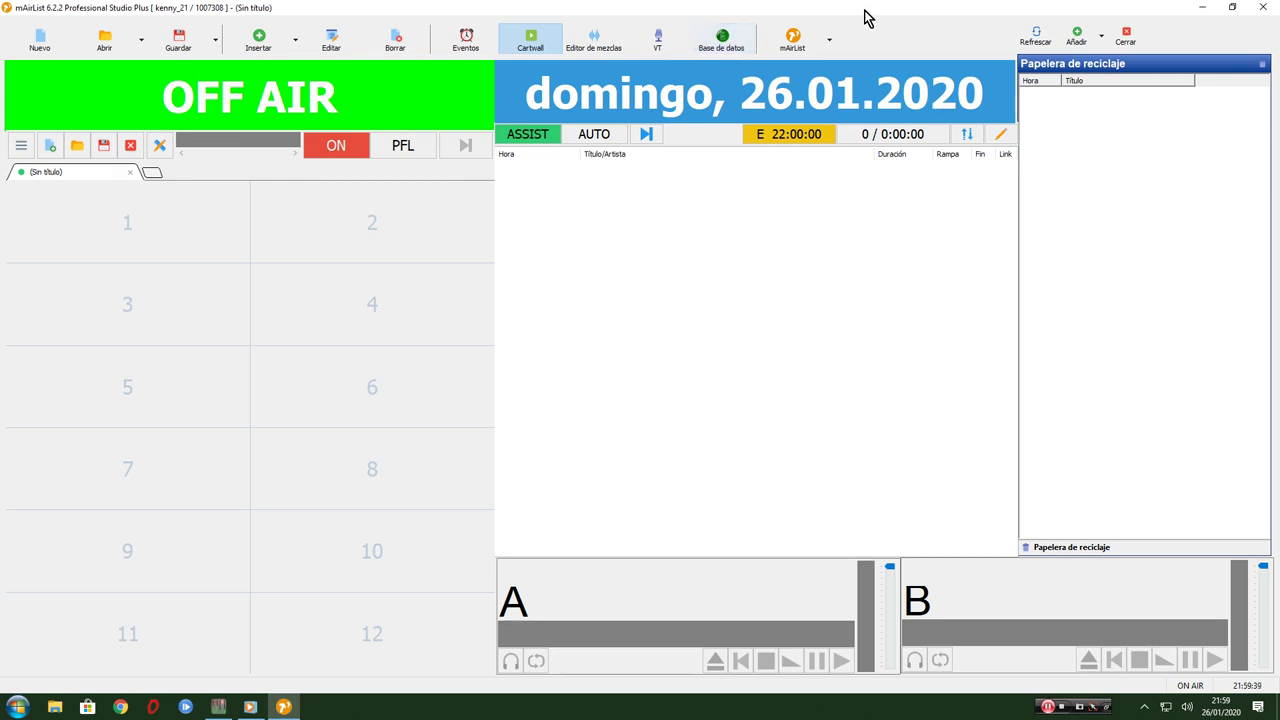
pyautogui.doubleClick(812, 12)
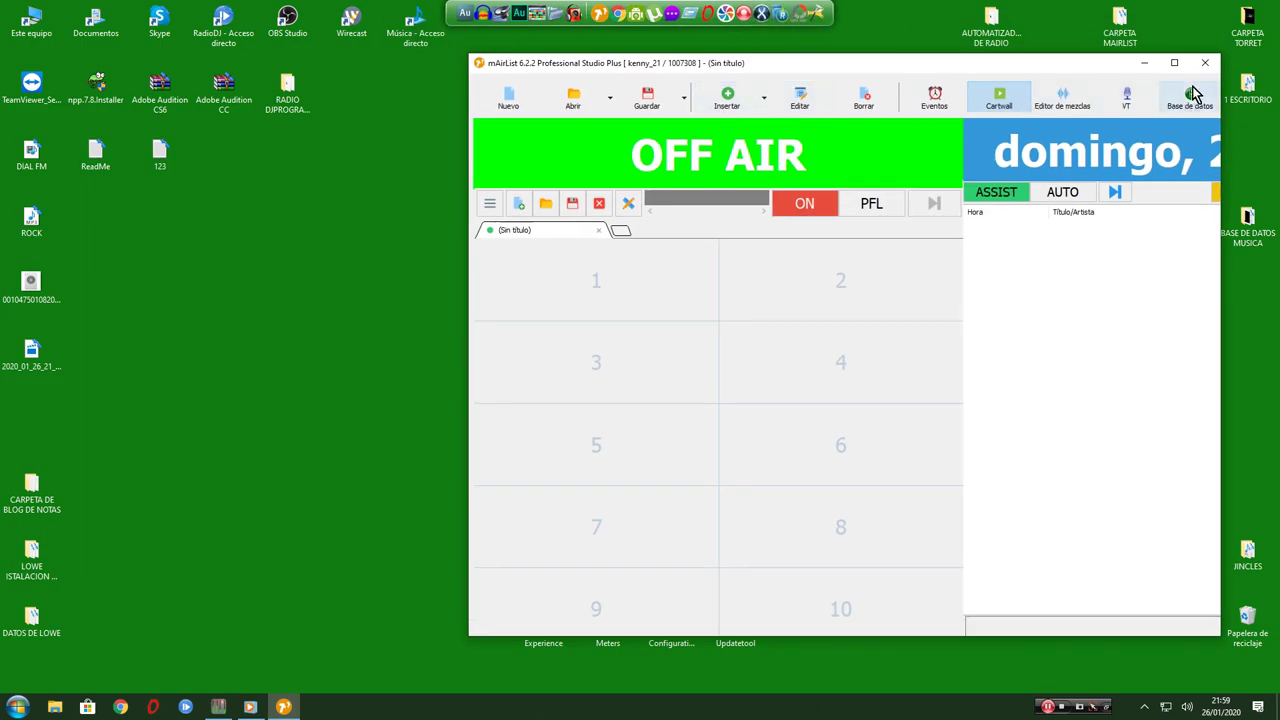
pyautogui.click(1190, 97)
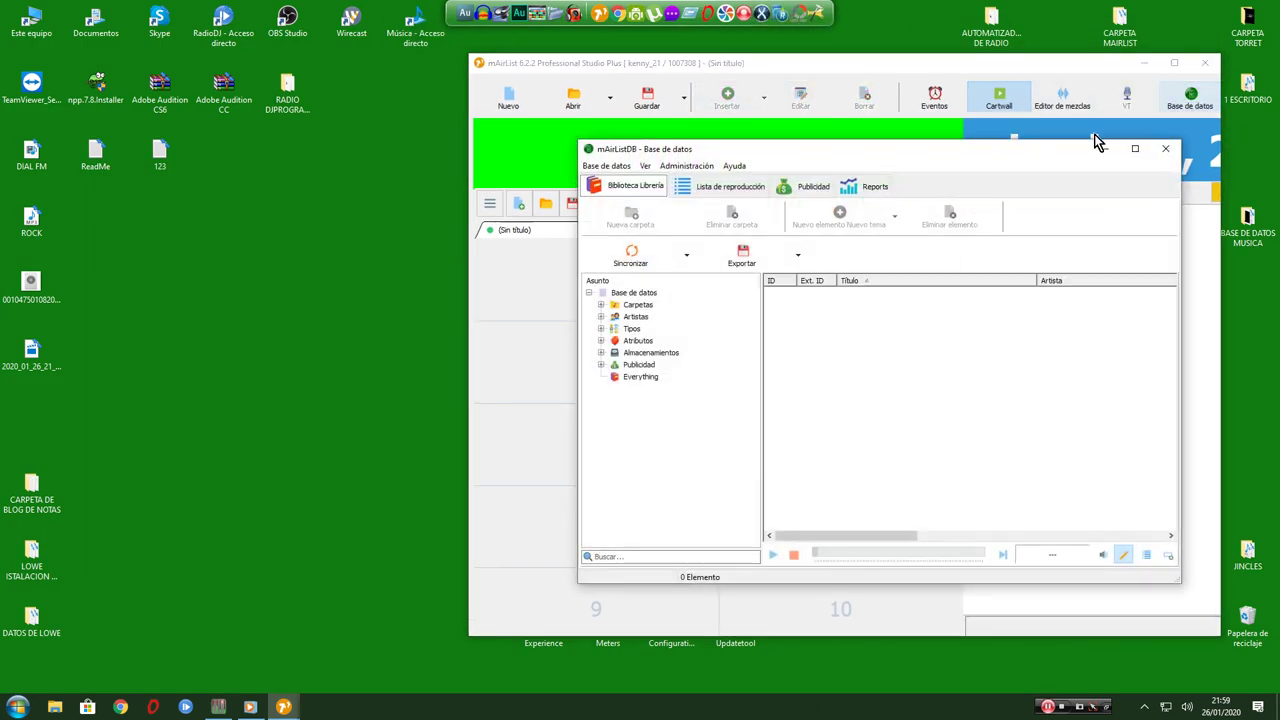
pyautogui.click(602, 305)
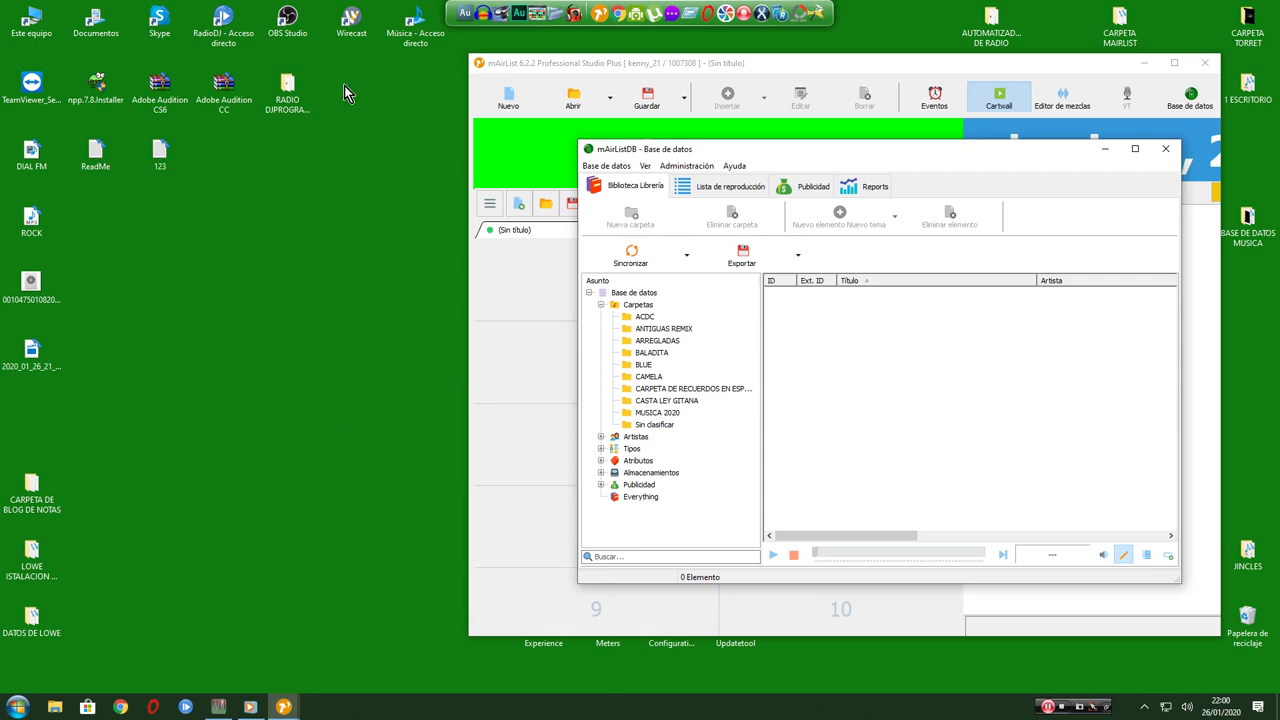
# Step: Open the Música folder in the file explorer and copy the name of its EL ARREBATO Enhorabuena folder
pyautogui.click(411, 25)
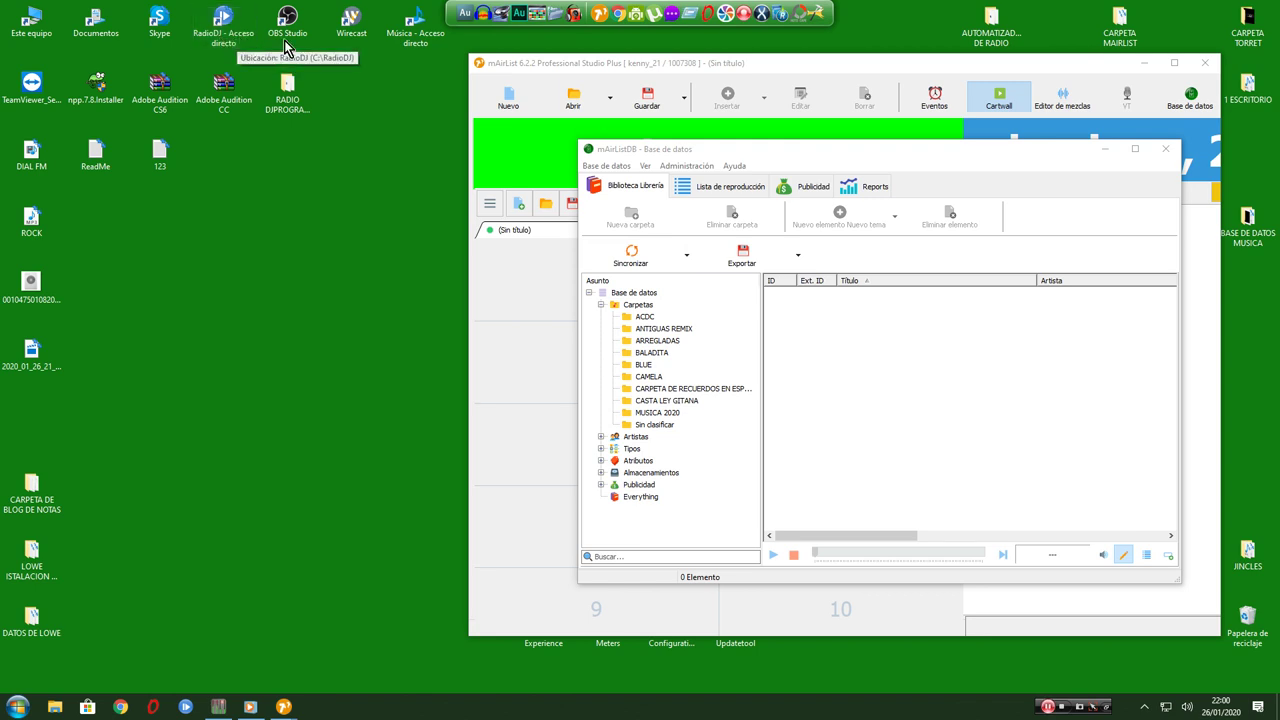
pyautogui.doubleClick(411, 30)
pyautogui.moveTo(382, 94); pyautogui.dragTo(842, 135)
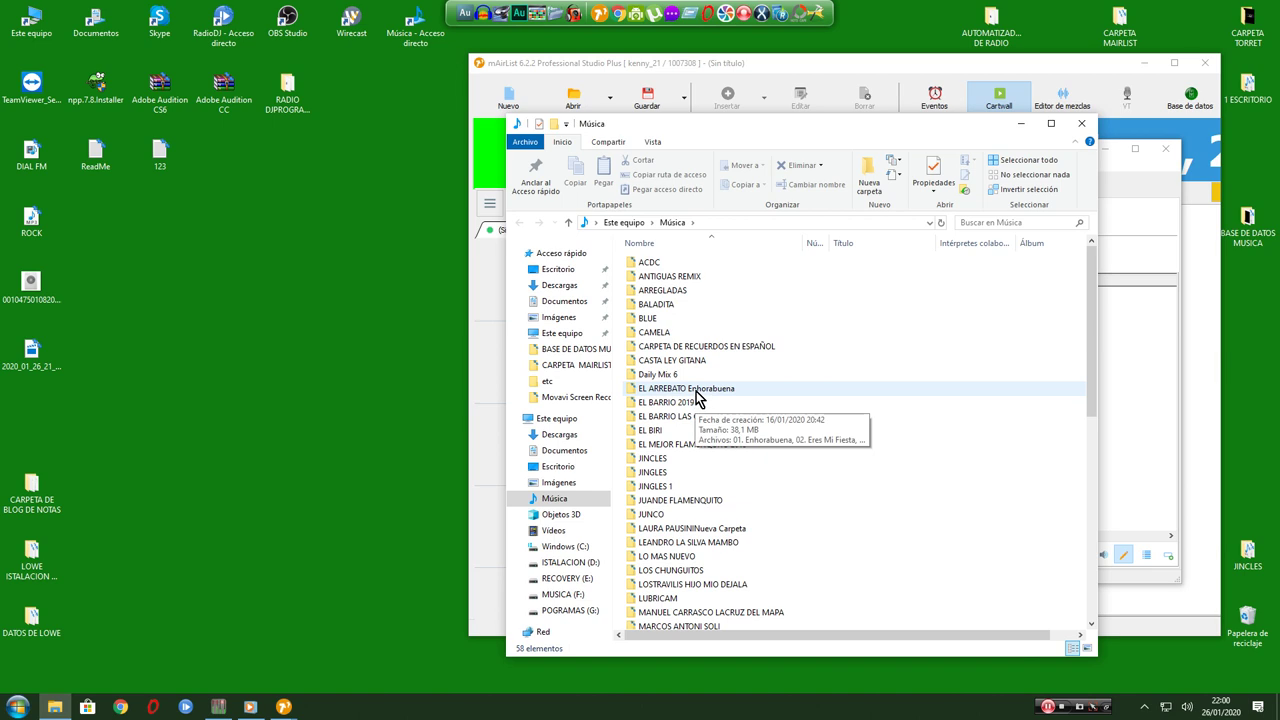
pyautogui.rightClick(696, 392)
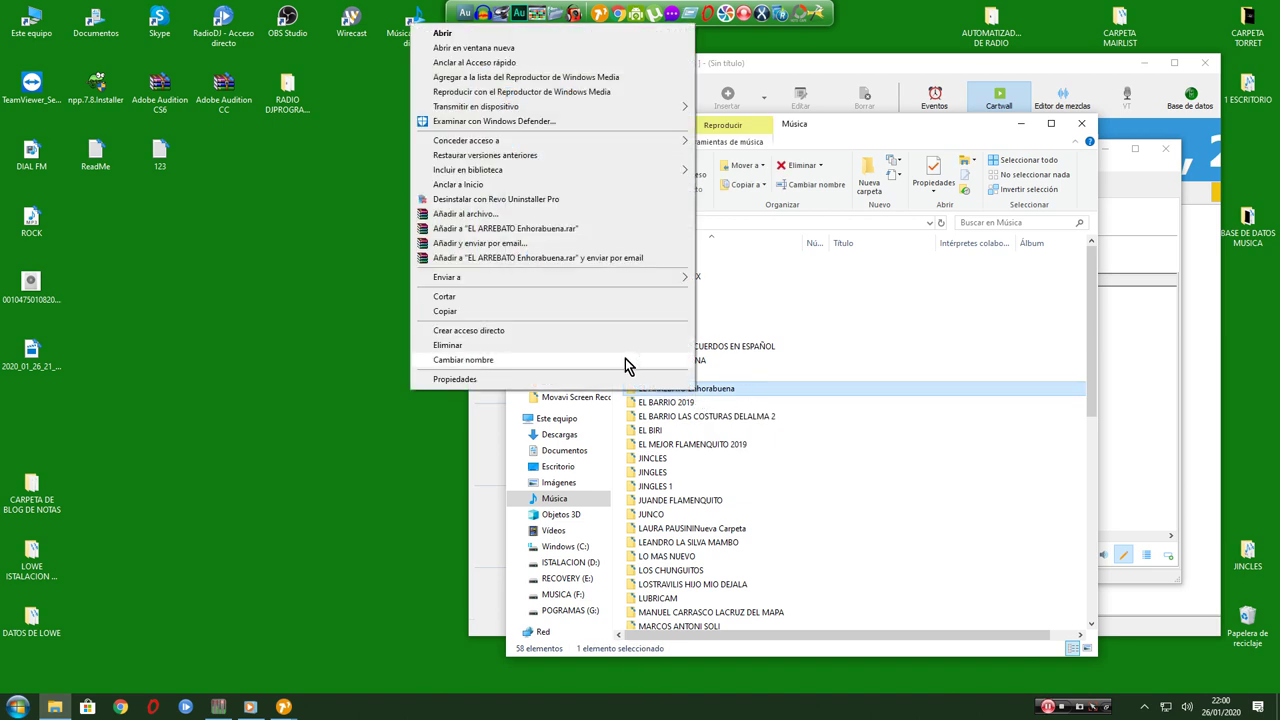
pyautogui.click(485, 362)
pyautogui.press('cmd+c')
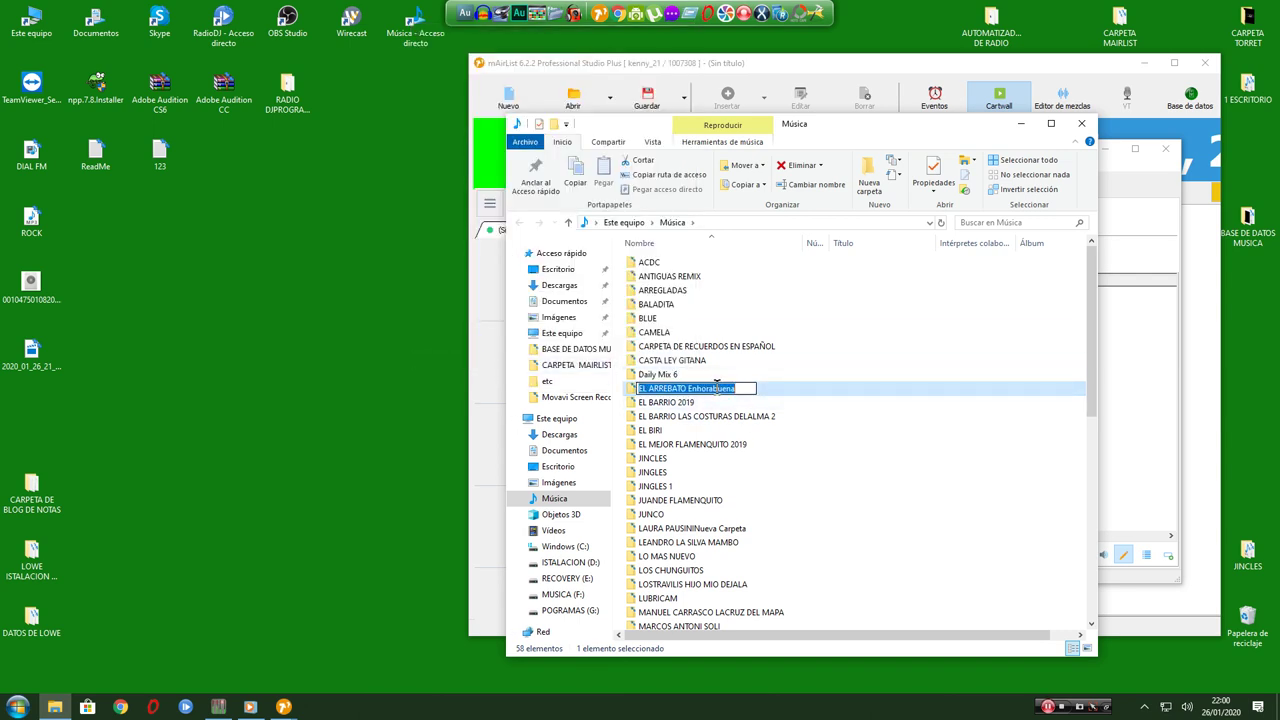
pyautogui.rightClick(716, 388)
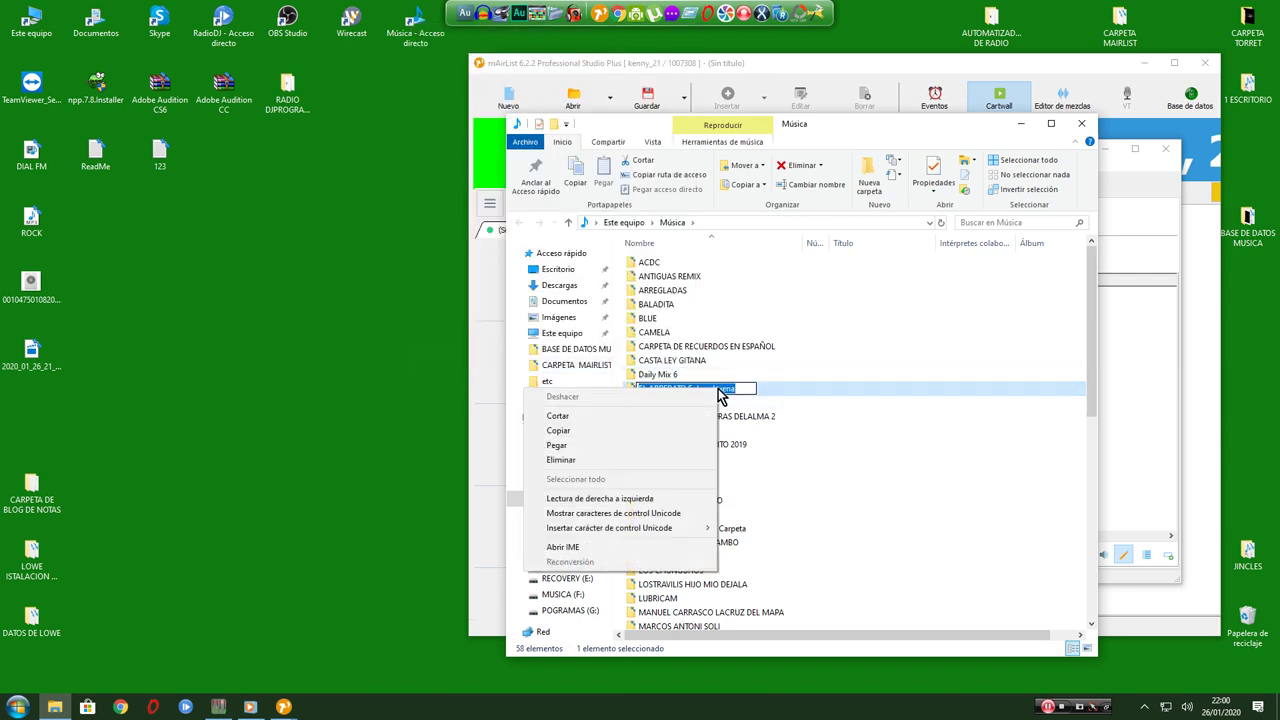
pyautogui.click(569, 433)
# Step: Place the Música and mAirListDB windows side by side and create a database folder named EL ARREBATO Enhorabuena under Carpetas
pyautogui.moveTo(937, 127); pyautogui.dragTo(420, 122)
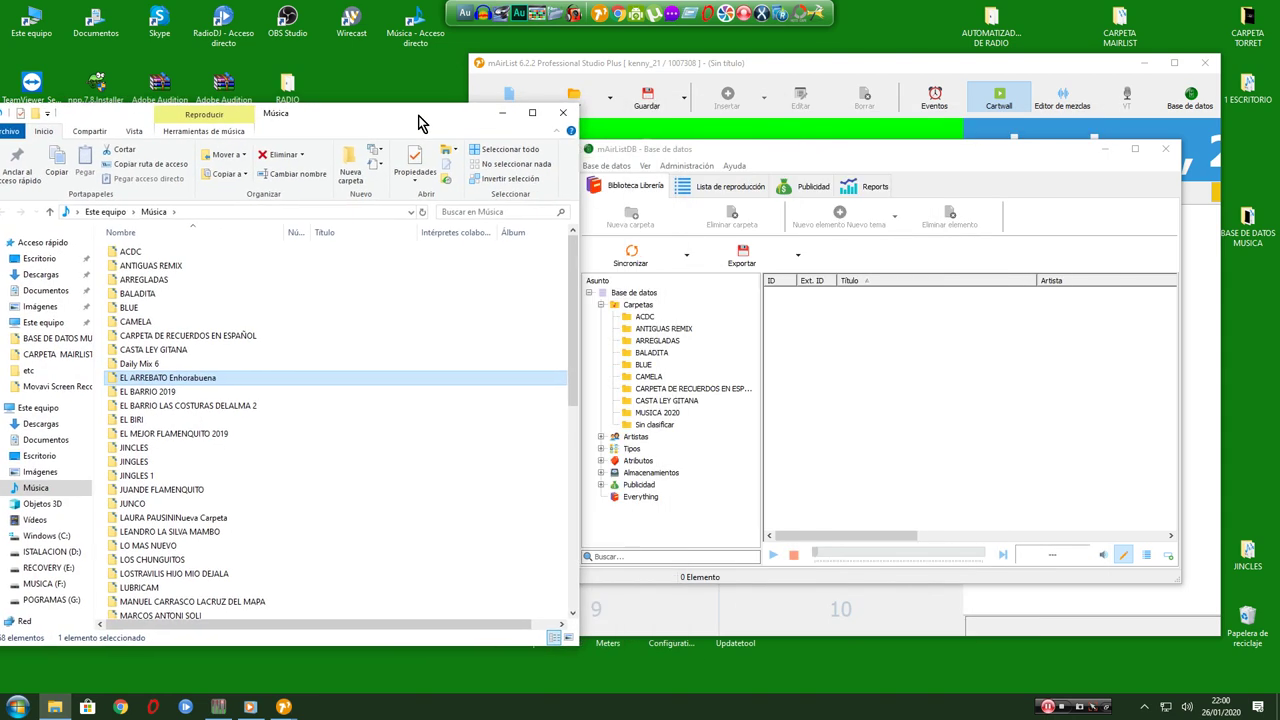
pyautogui.moveTo(862, 150); pyautogui.dragTo(902, 130)
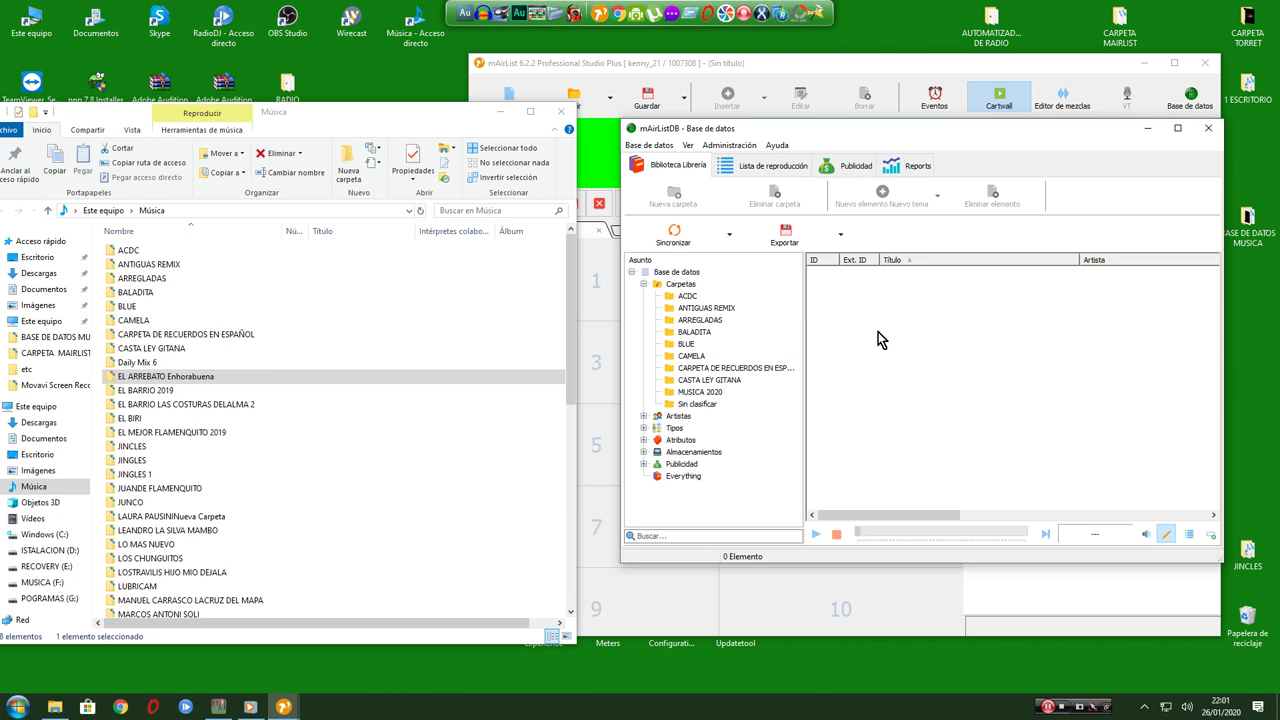
pyautogui.click(689, 286)
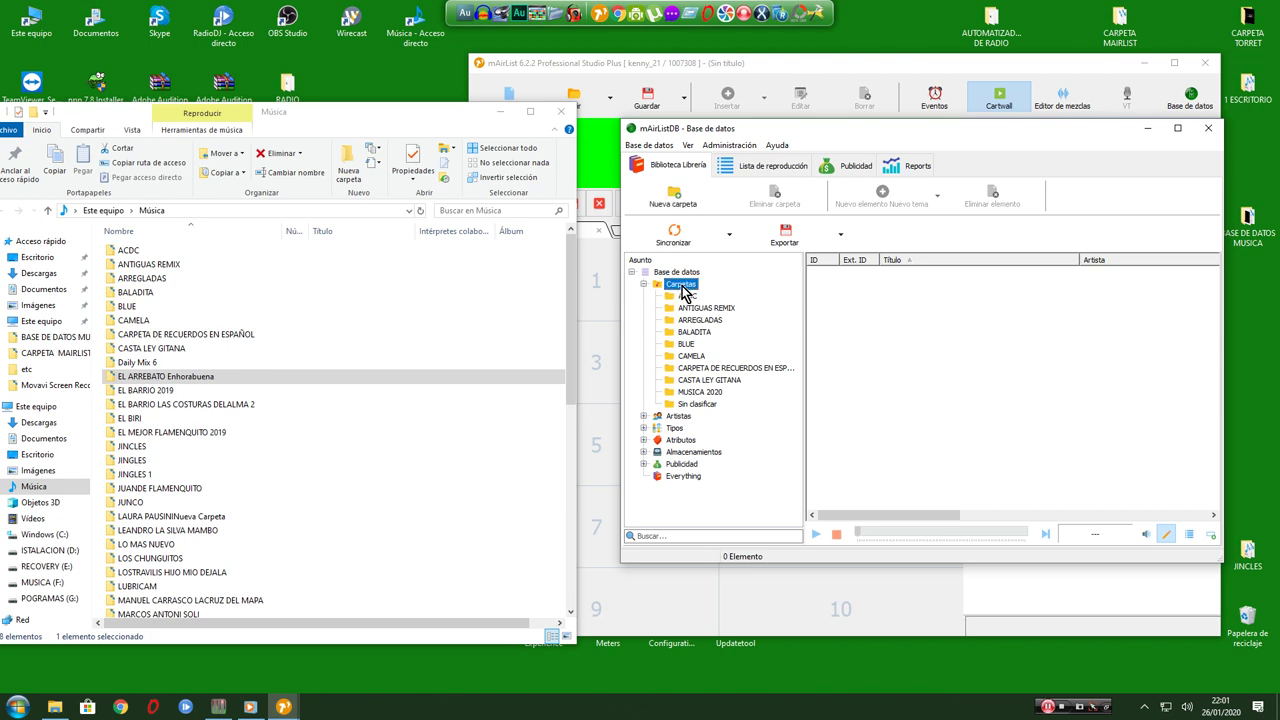
pyautogui.click(679, 199)
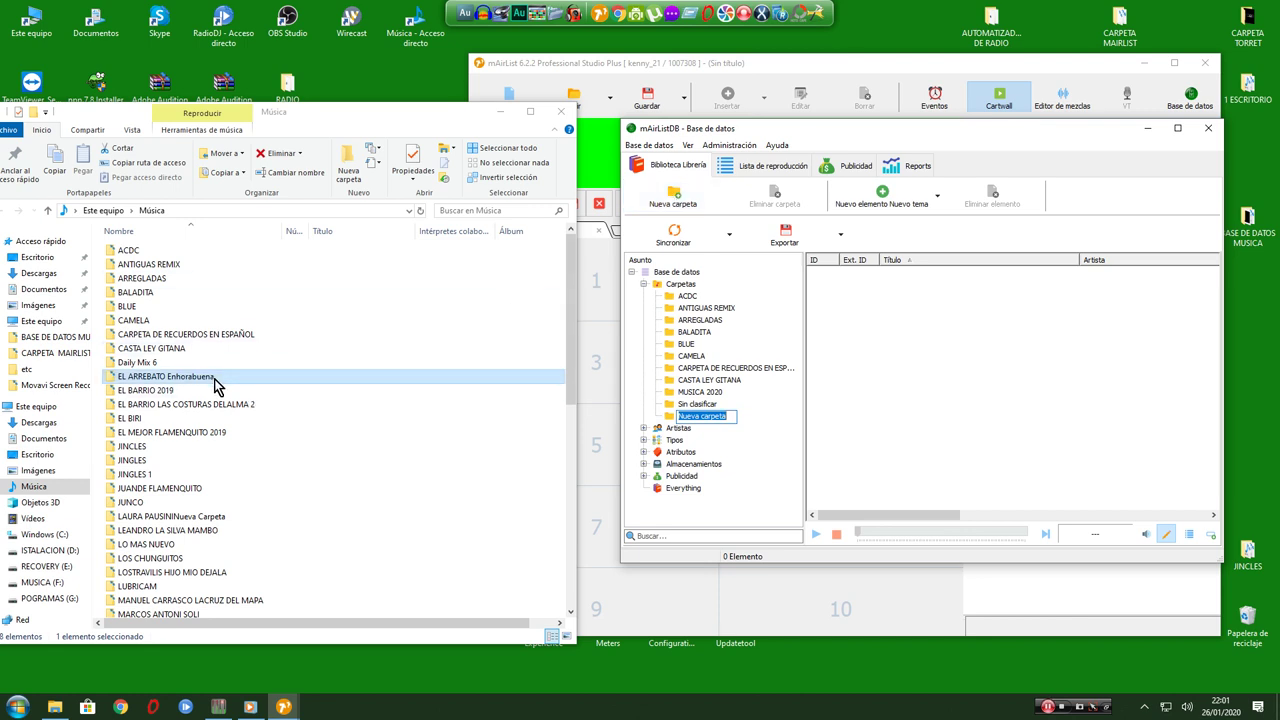
pyautogui.rightClick(702, 419)
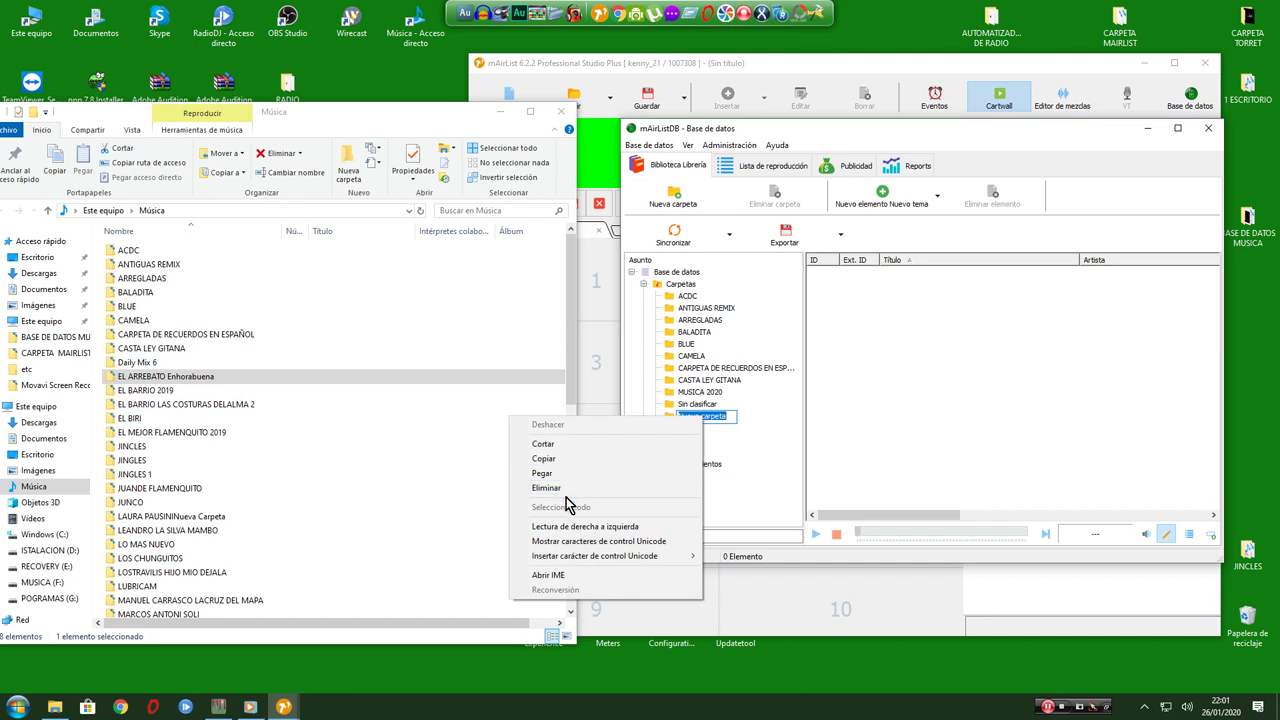
pyautogui.click(543, 473)
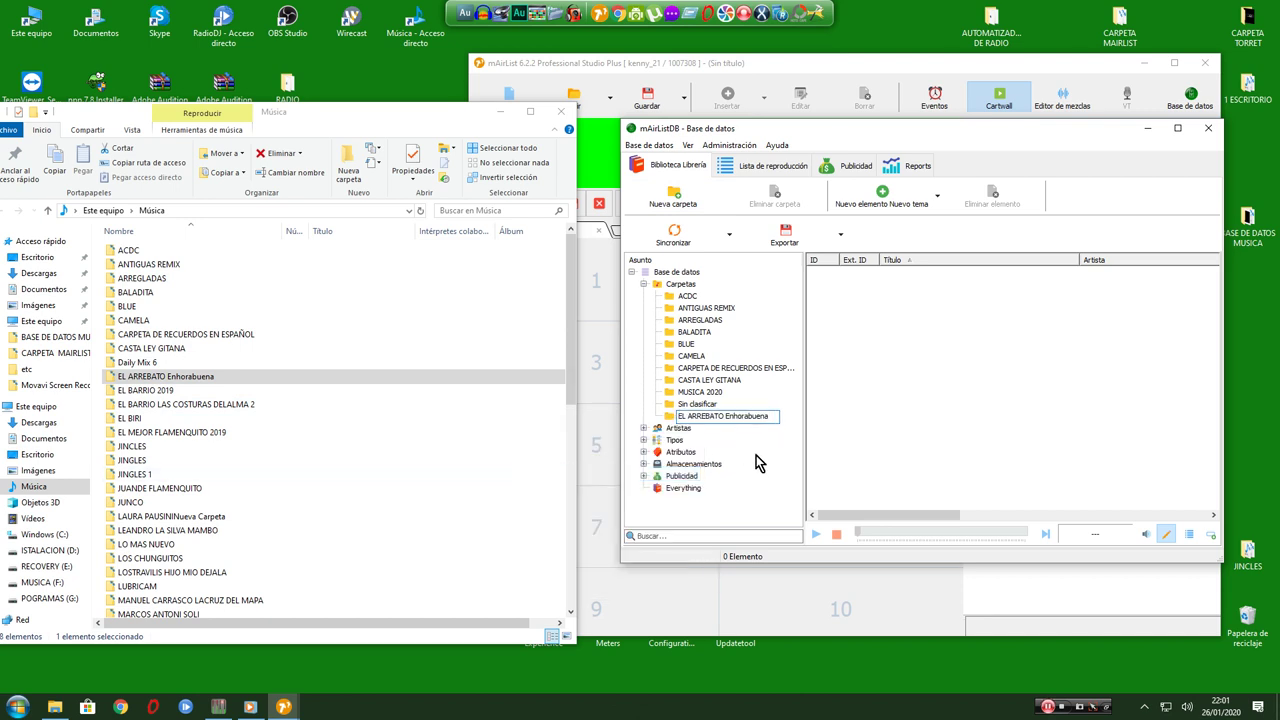
pyautogui.press('Return')
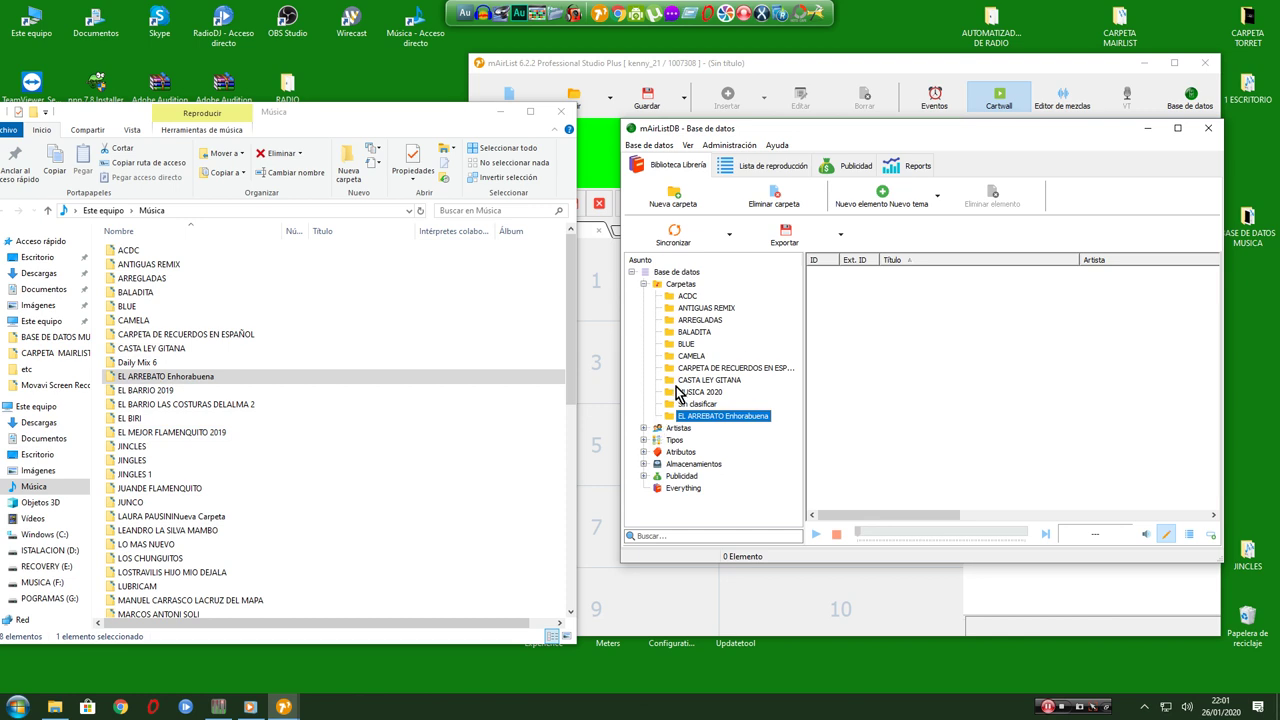
# Step: Open the database configuration and add a new storage location named EL ARREBATO Enhorabuena
pyautogui.click(727, 147)
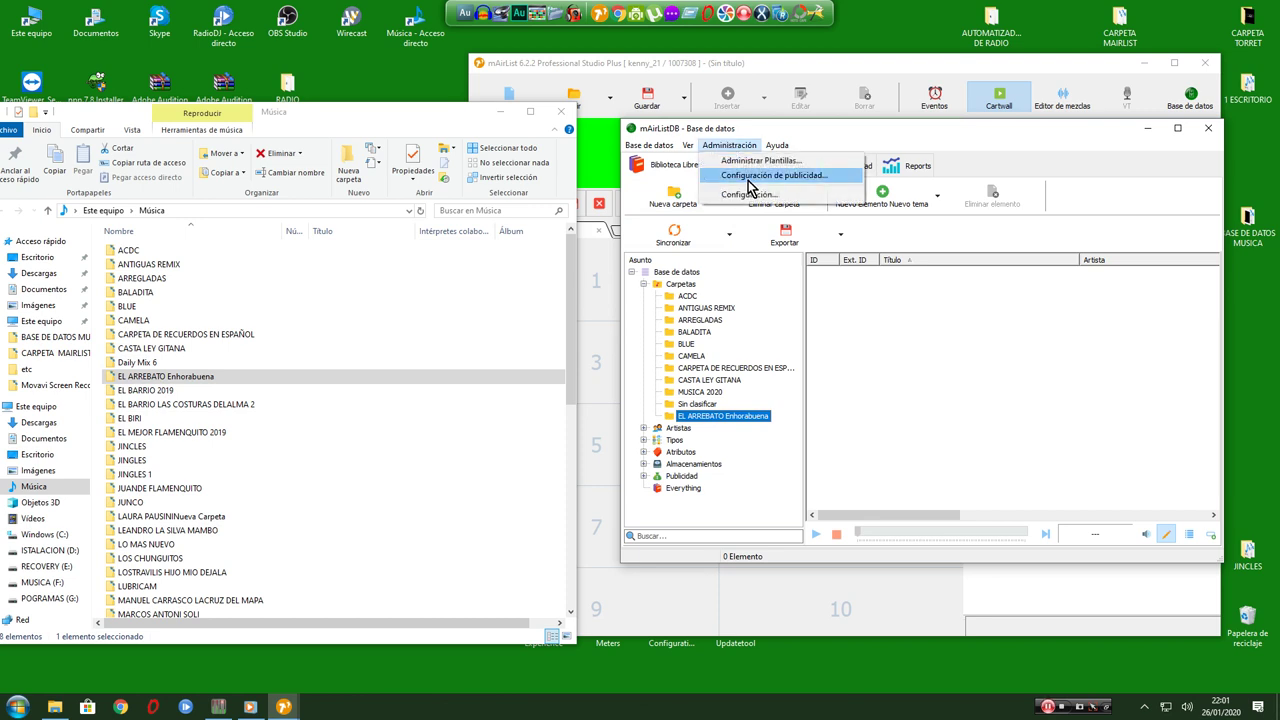
pyautogui.click(806, 137)
pyautogui.click(729, 145)
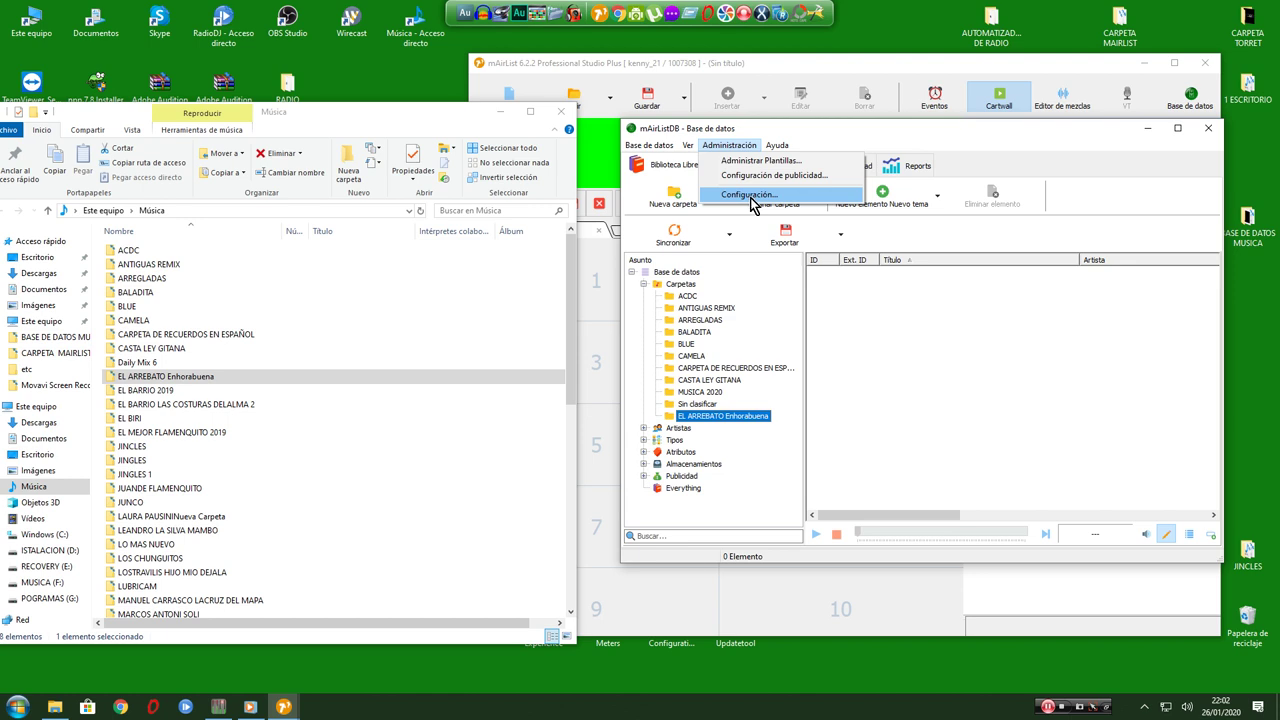
pyautogui.click(760, 197)
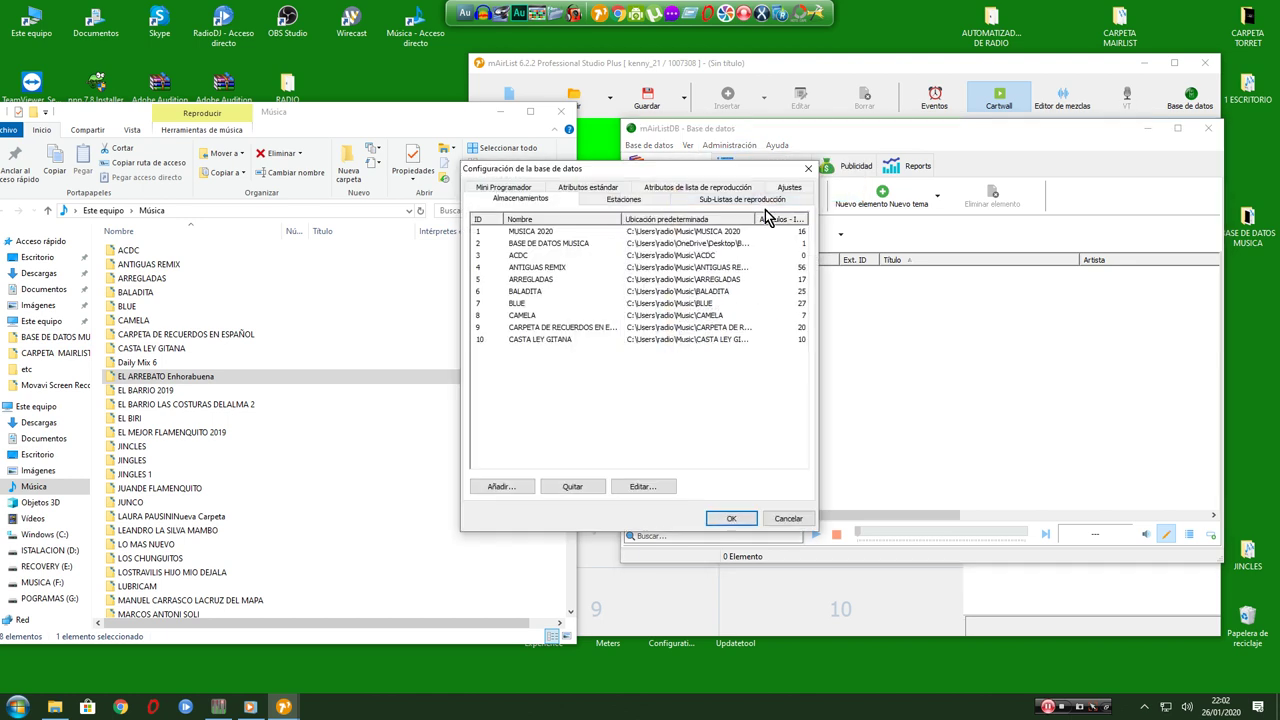
pyautogui.moveTo(710, 171); pyautogui.dragTo(929, 176)
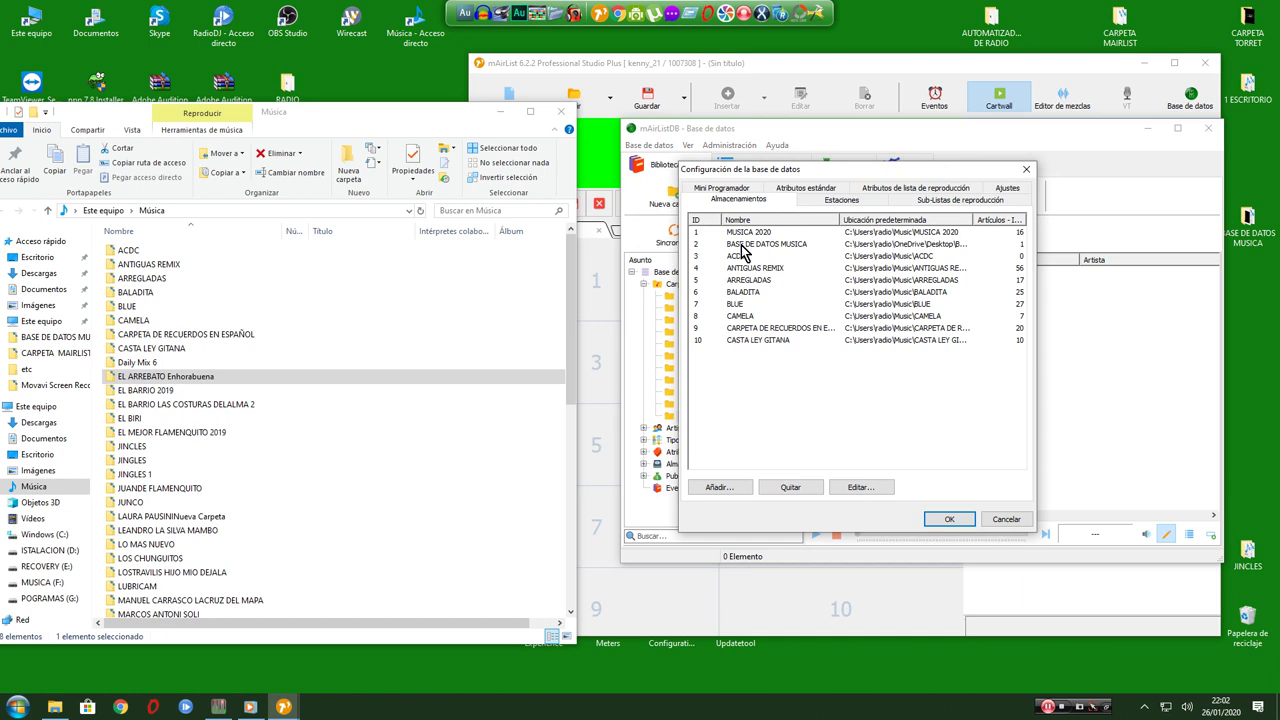
pyautogui.click(720, 488)
pyautogui.moveTo(720, 276); pyautogui.dragTo(929, 265)
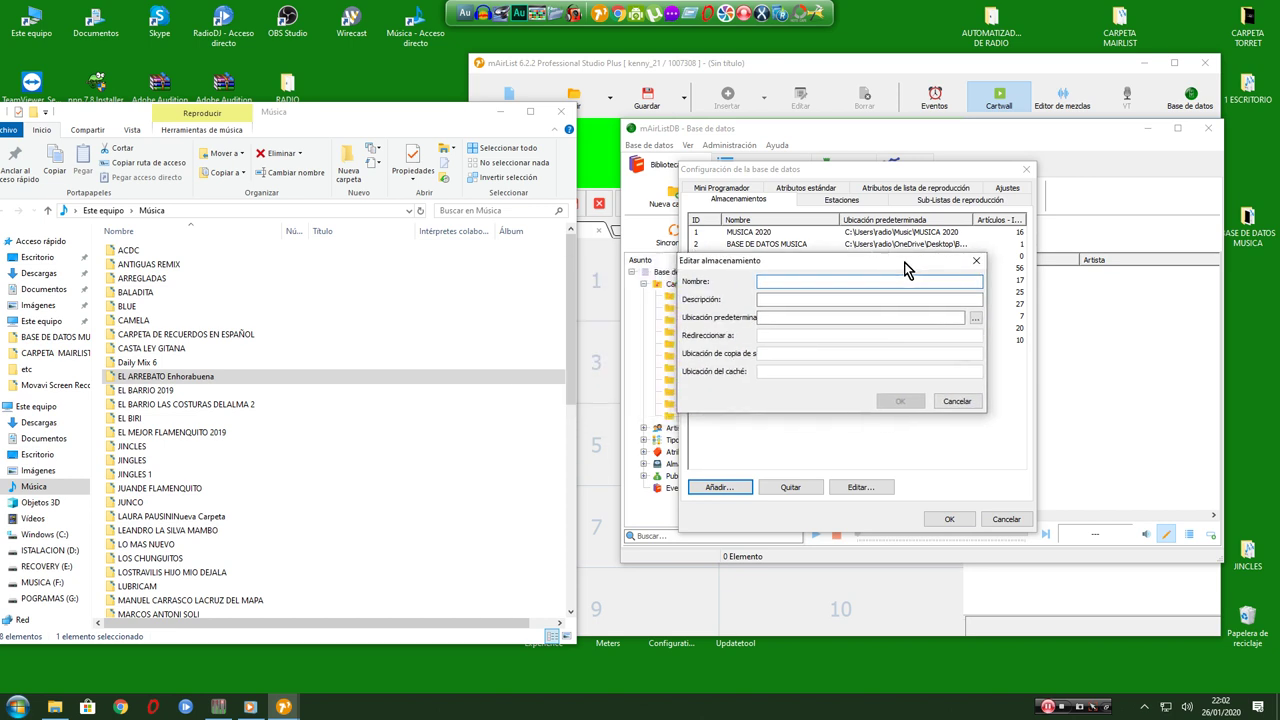
pyautogui.rightClick(810, 284)
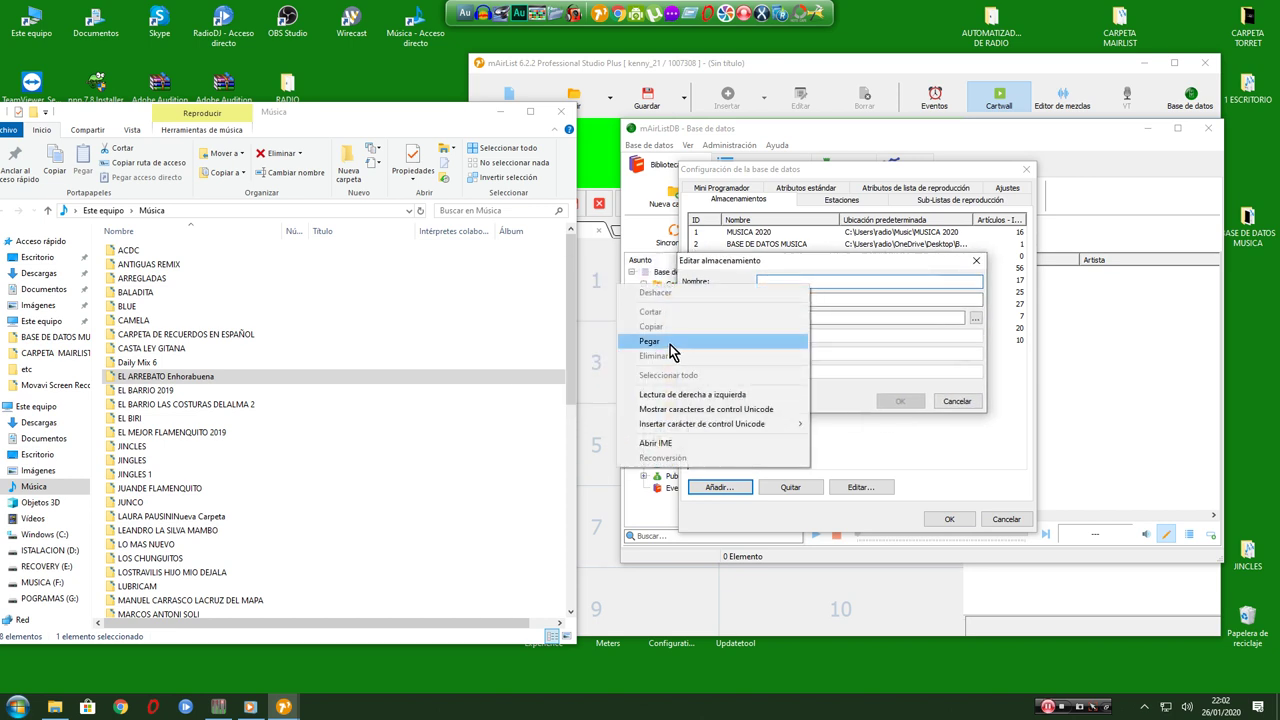
pyautogui.click(672, 352)
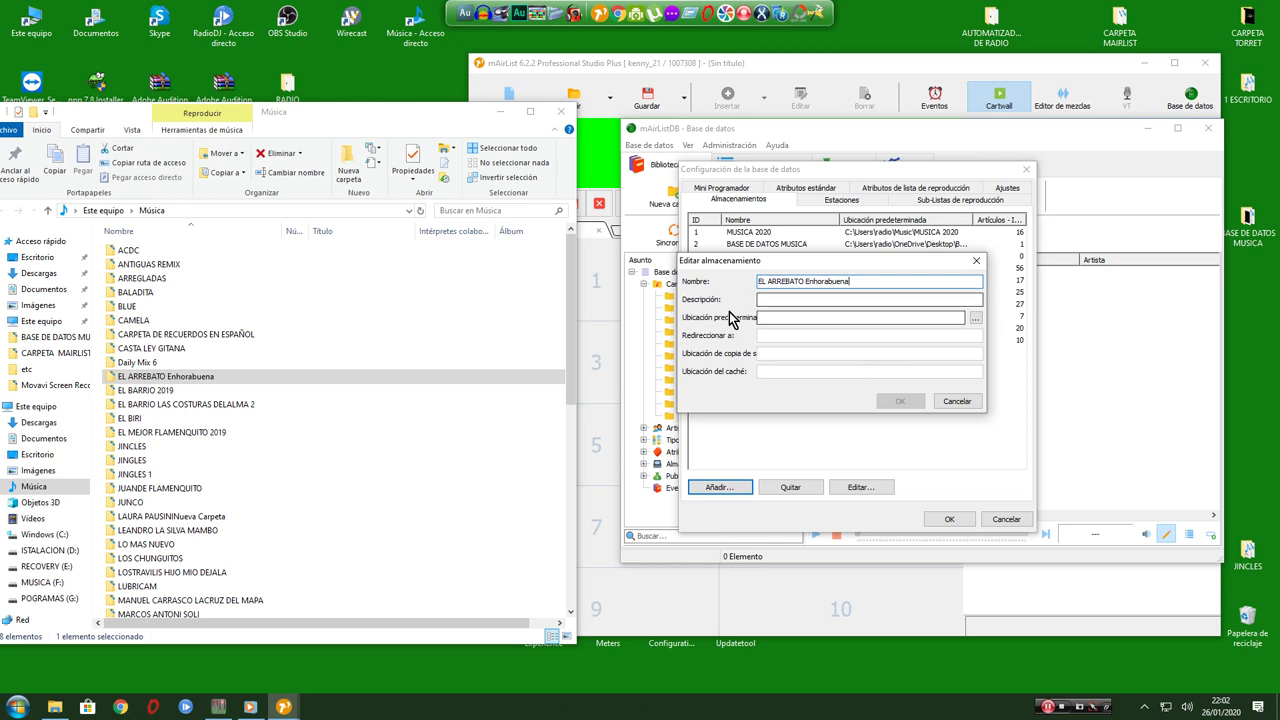
# Step: Set the storage's default location to the EL ARREBATO Enhorabuena folder in the Música library and save the database configuration
pyautogui.click(977, 319)
pyautogui.moveTo(650, 275); pyautogui.dragTo(937, 242)
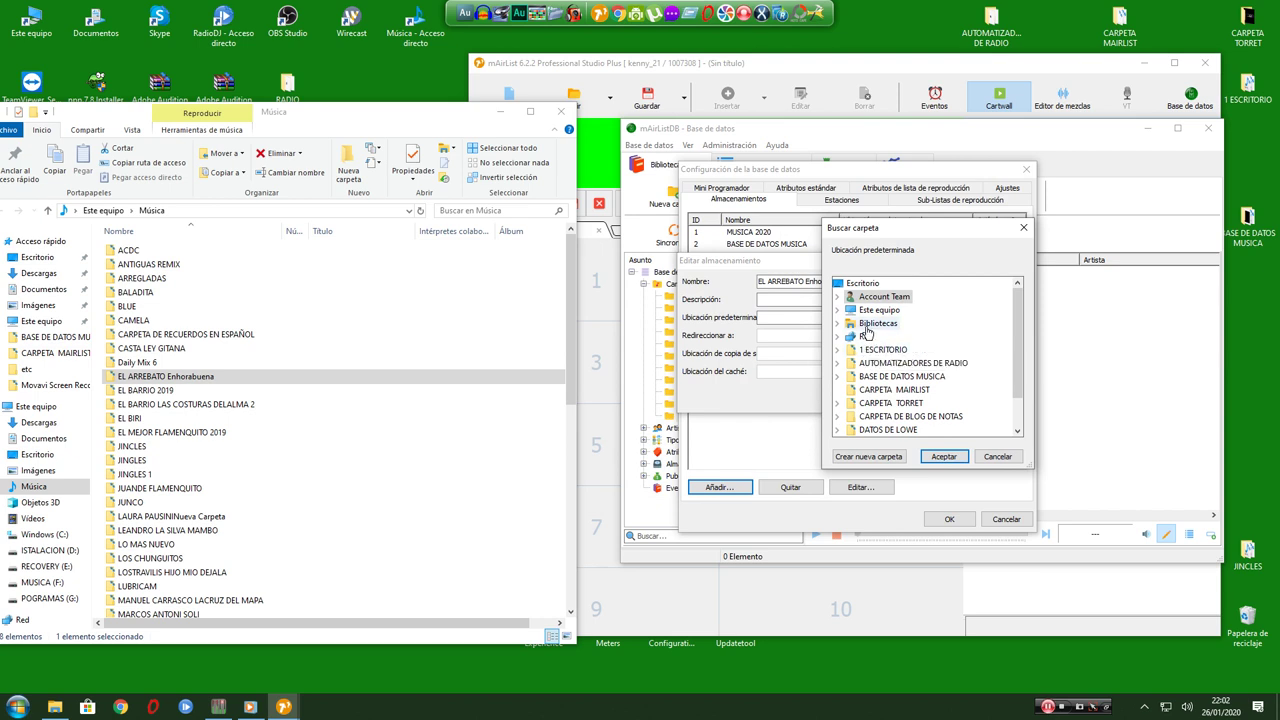
pyautogui.doubleClick(876, 324)
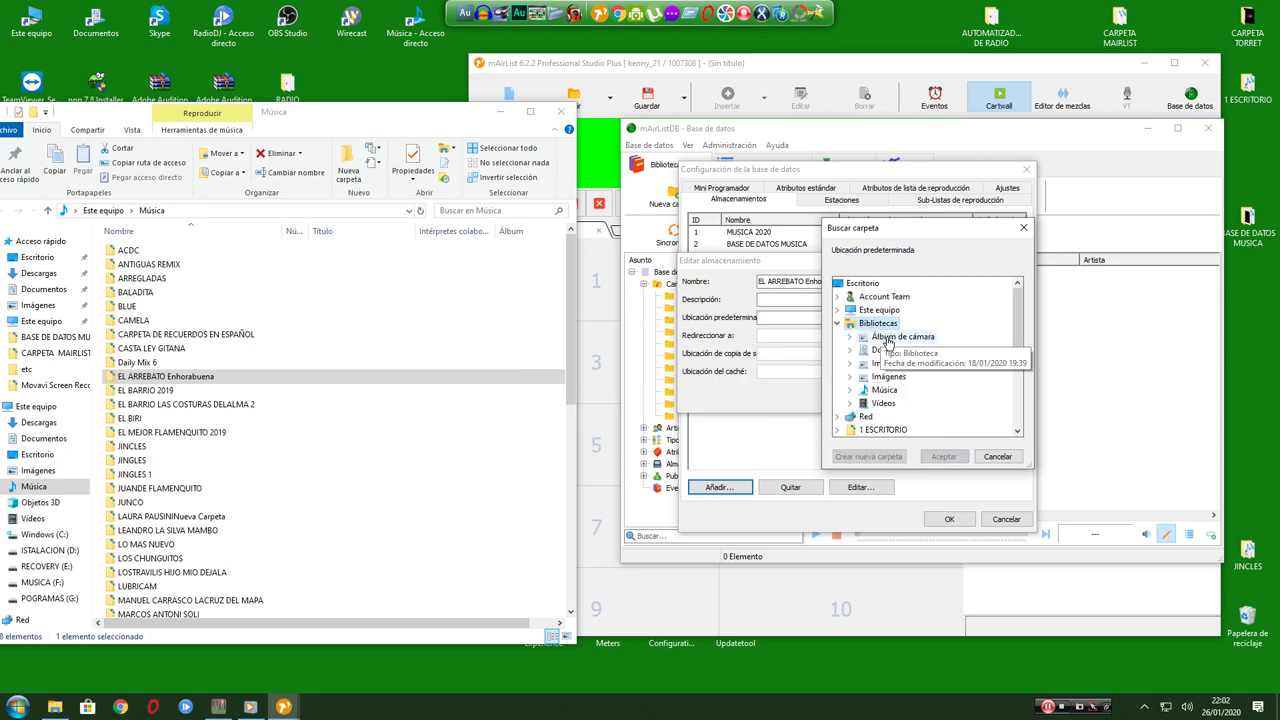
pyautogui.doubleClick(889, 392)
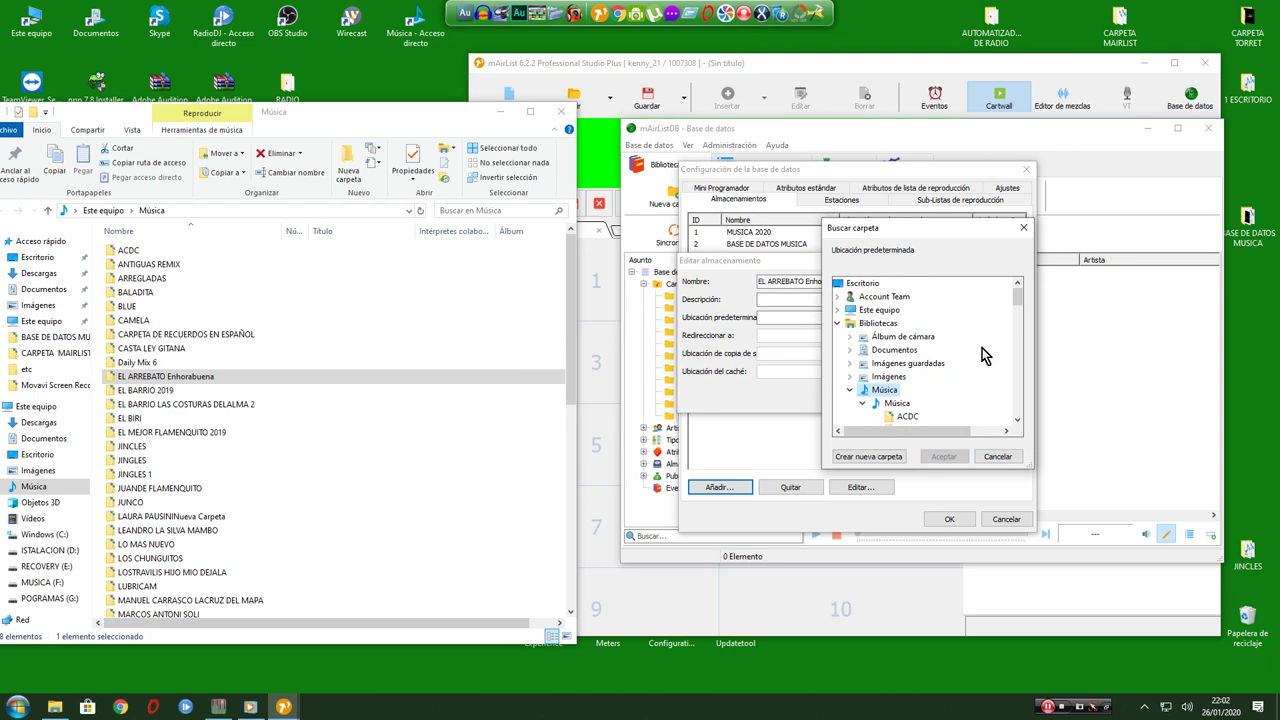
pyautogui.moveTo(1015, 298); pyautogui.dragTo(1015, 318)
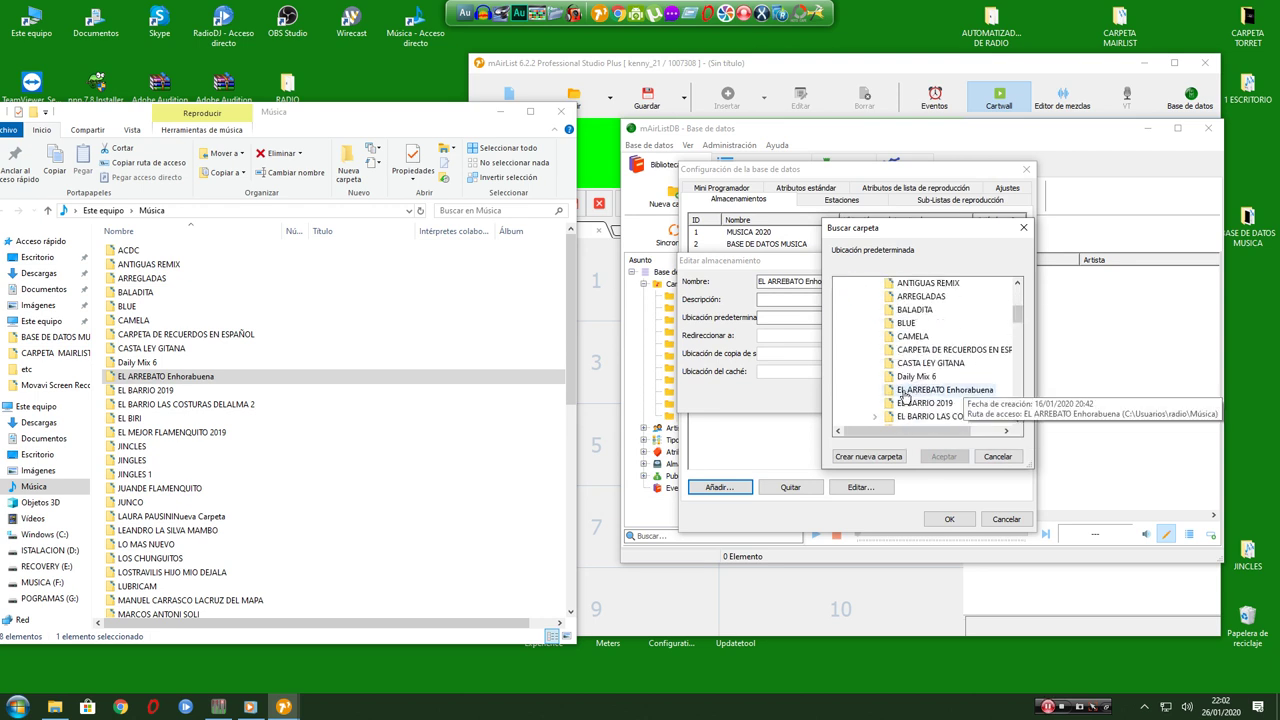
pyautogui.click(966, 392)
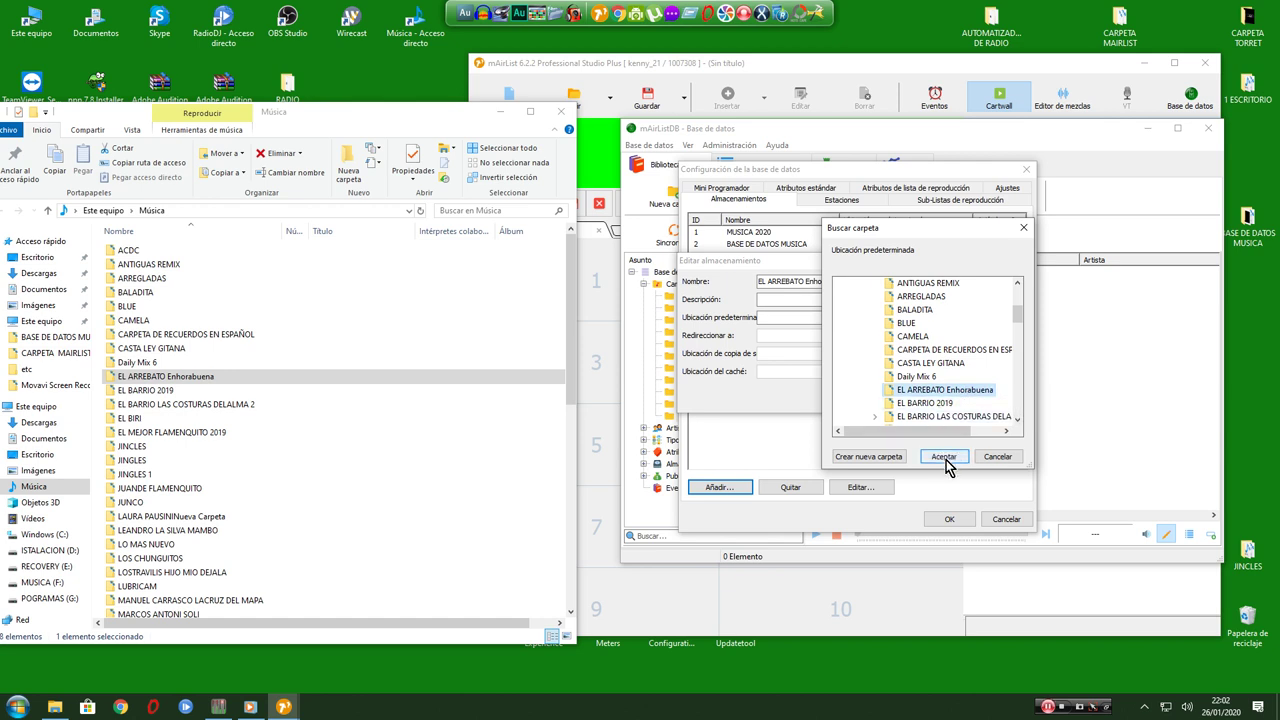
pyautogui.click(945, 456)
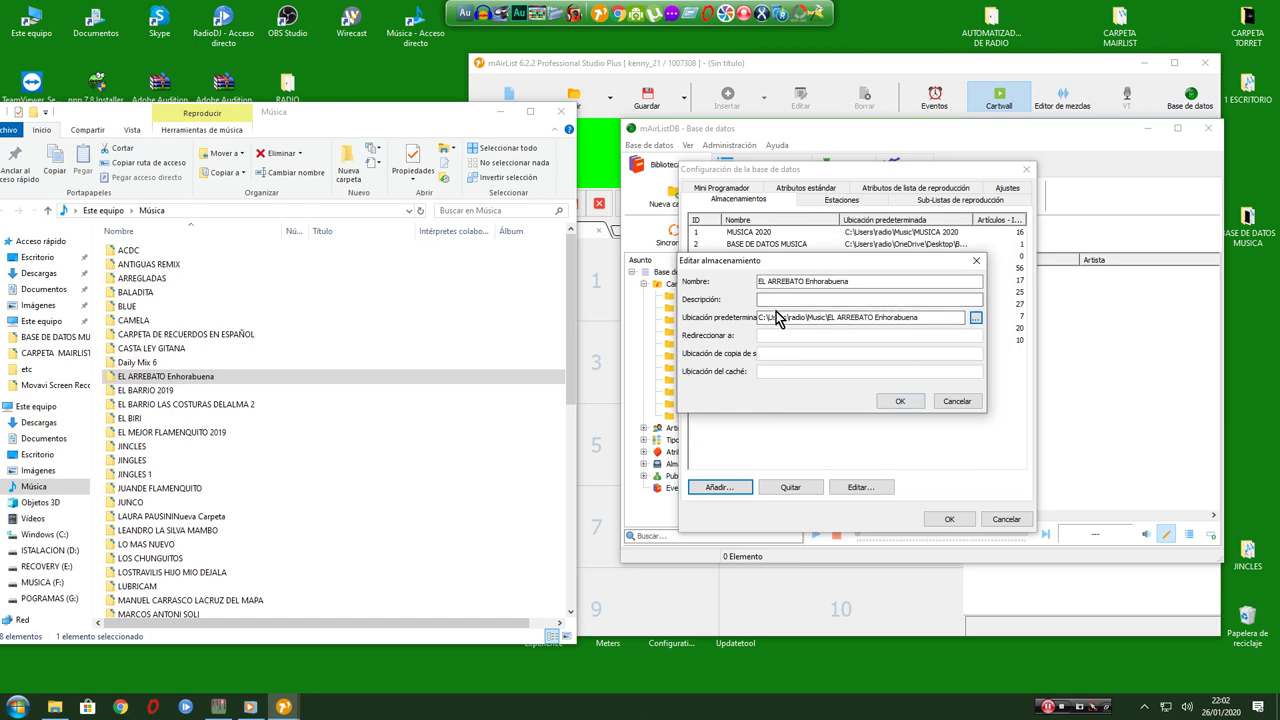
pyautogui.click(900, 401)
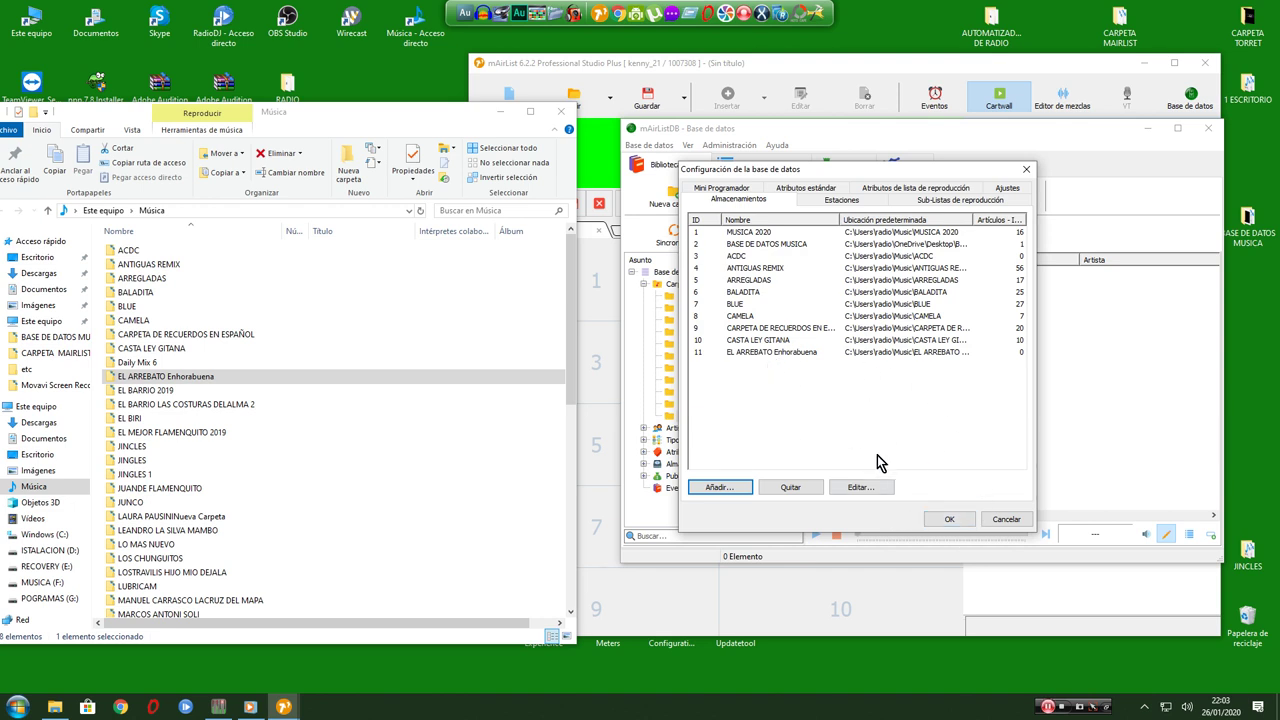
pyautogui.click(949, 521)
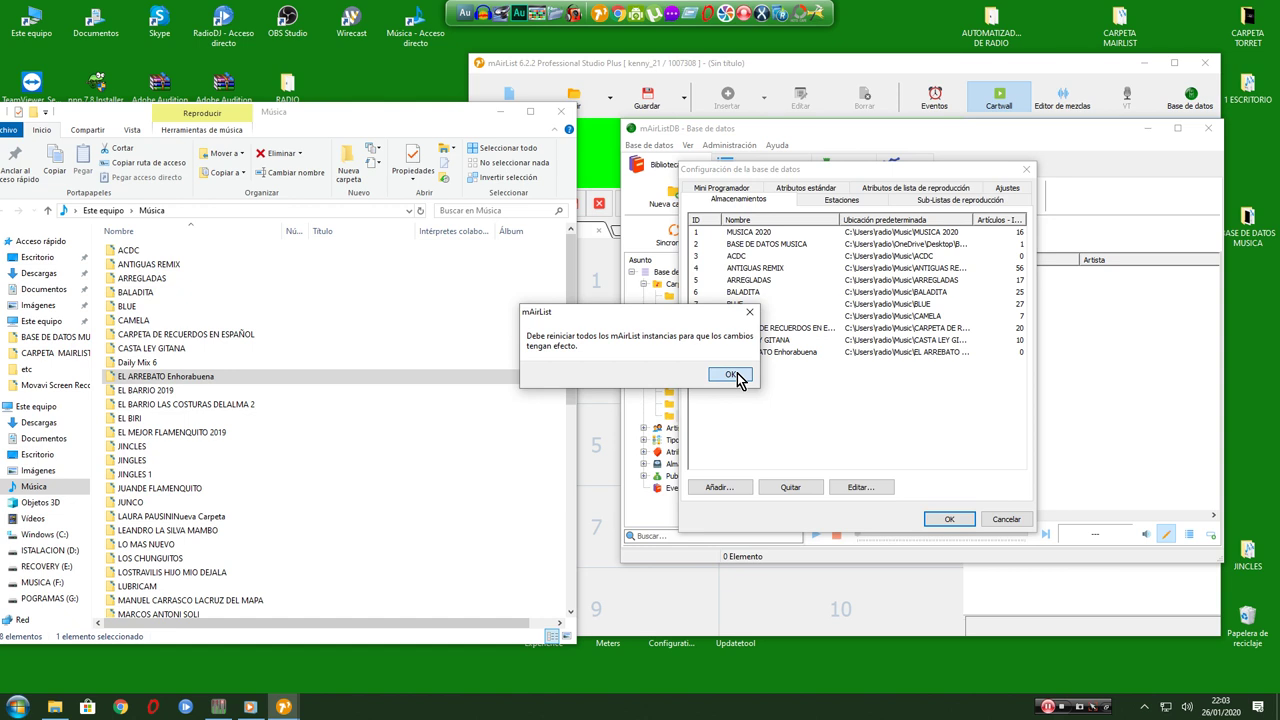
pyautogui.click(733, 374)
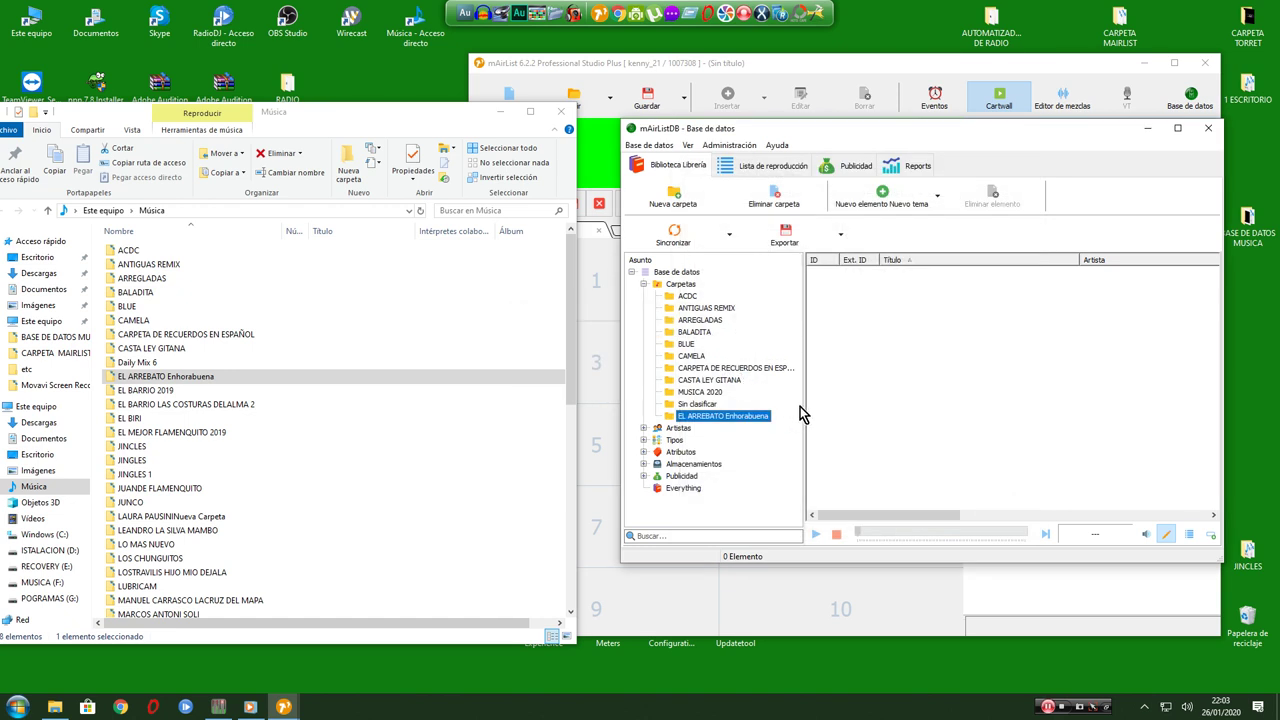
# Step: Close the database and mAirList, and restart mAirList to apply the new storage
pyautogui.click(1209, 130)
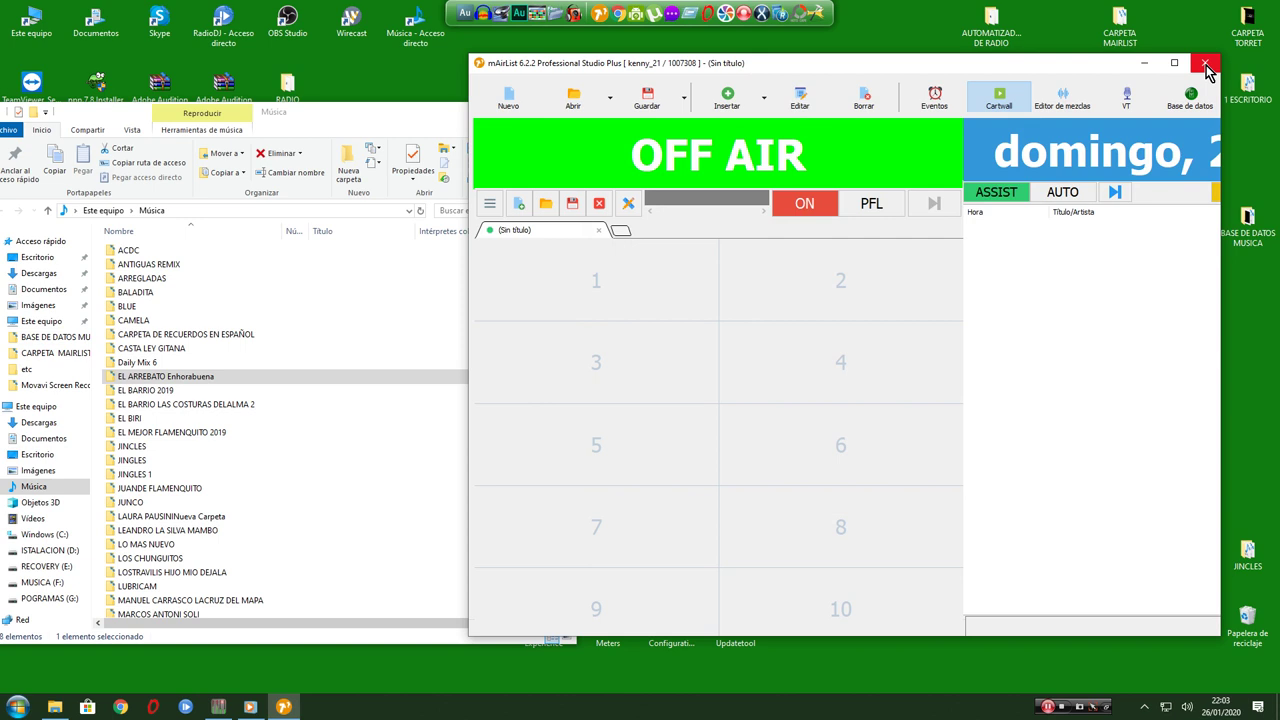
pyautogui.click(1207, 66)
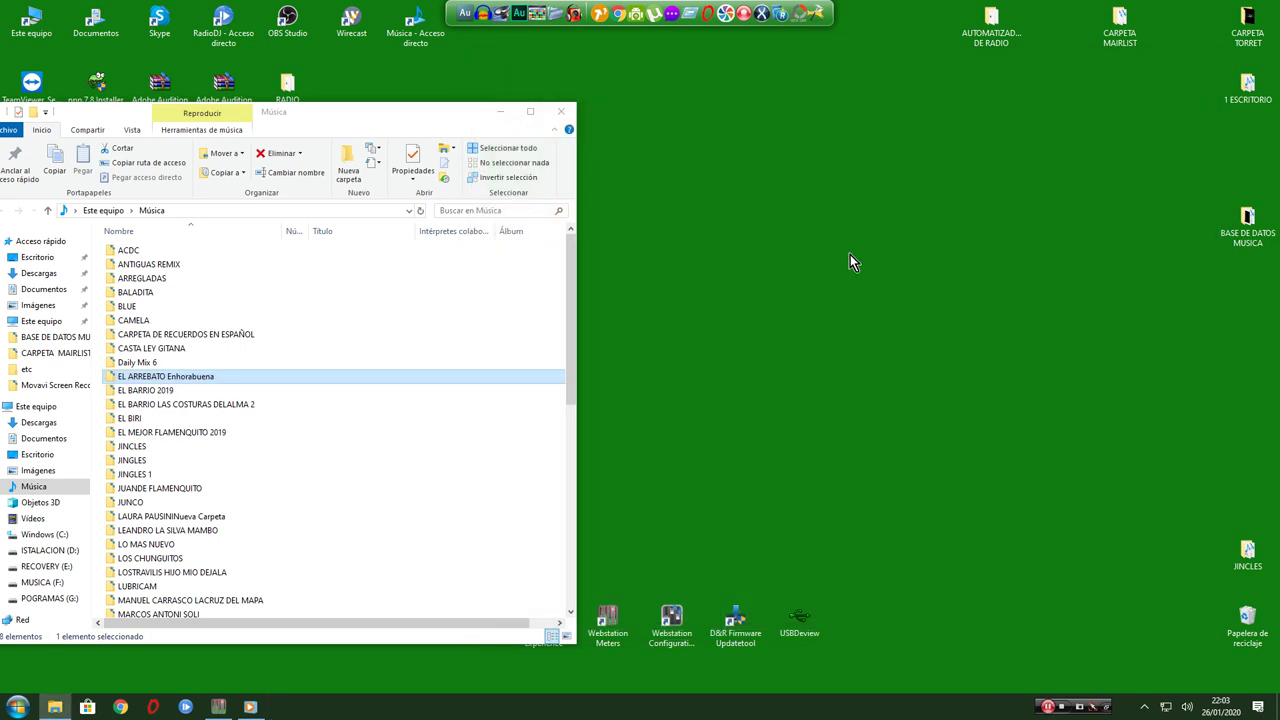
pyautogui.click(604, 31)
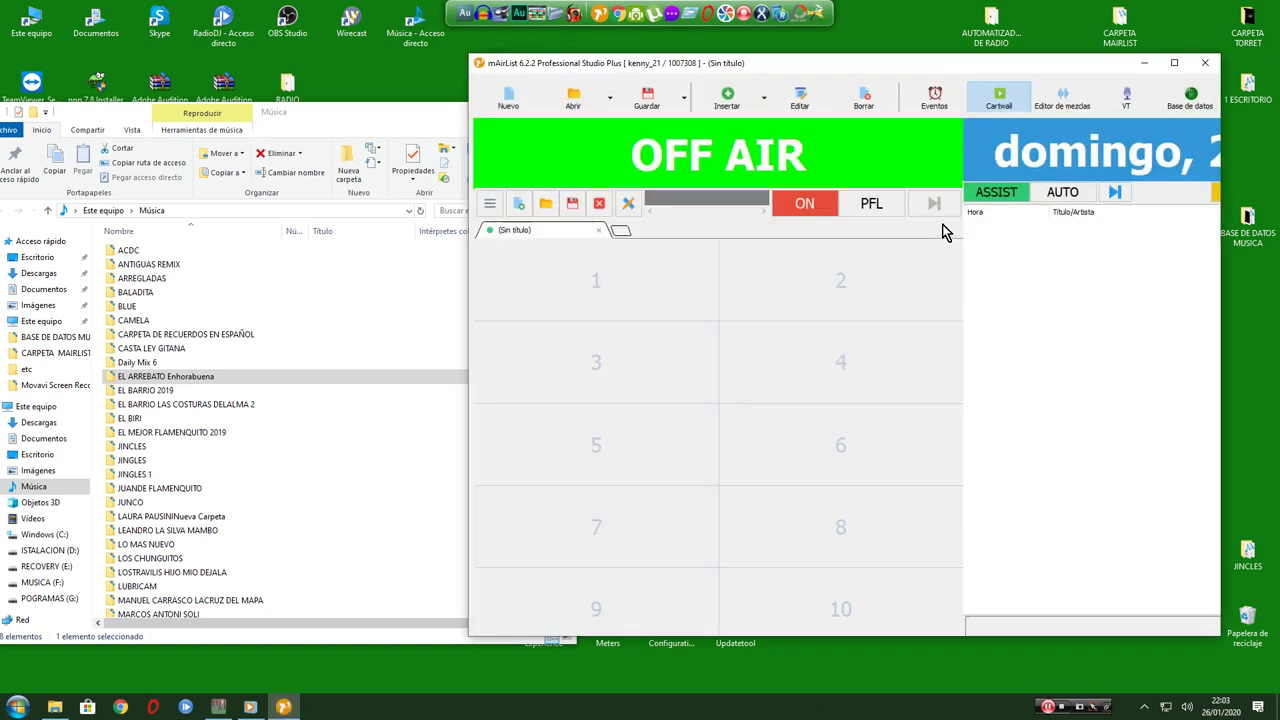
# Step: Open the database and select the EL ARREBATO Enhorabuena folder under Carpetas
pyautogui.click(1190, 100)
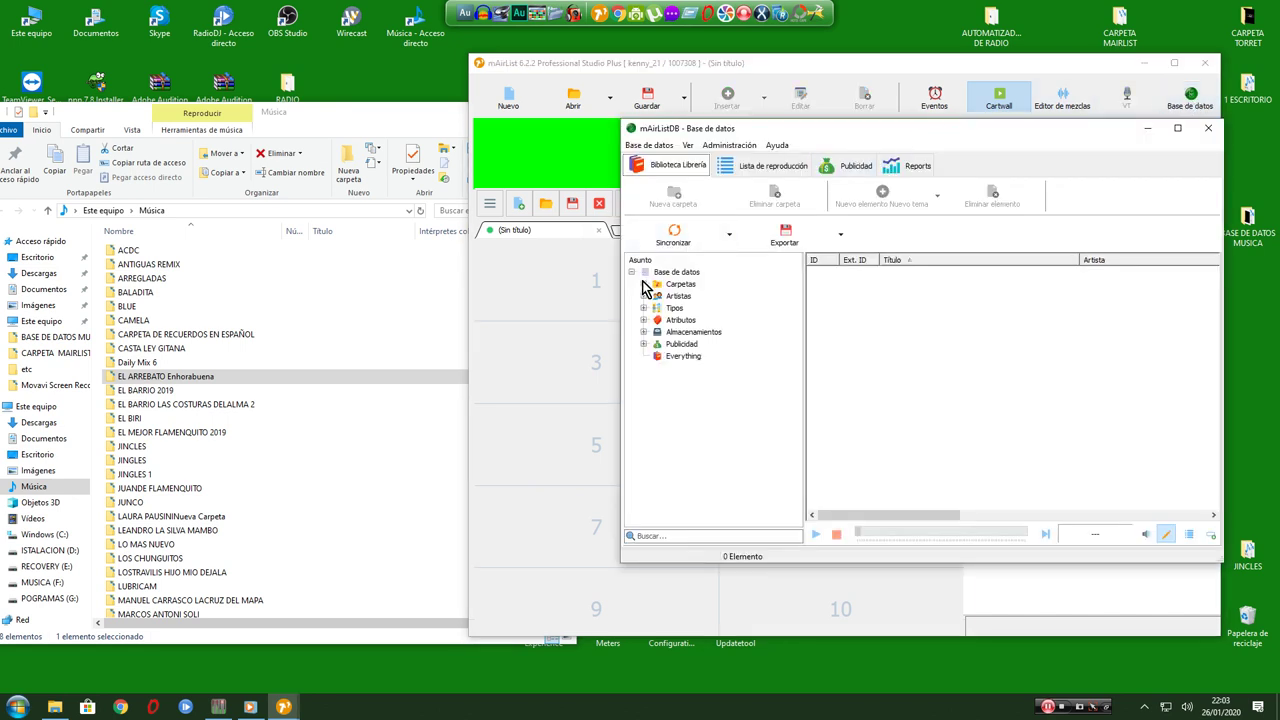
pyautogui.click(645, 284)
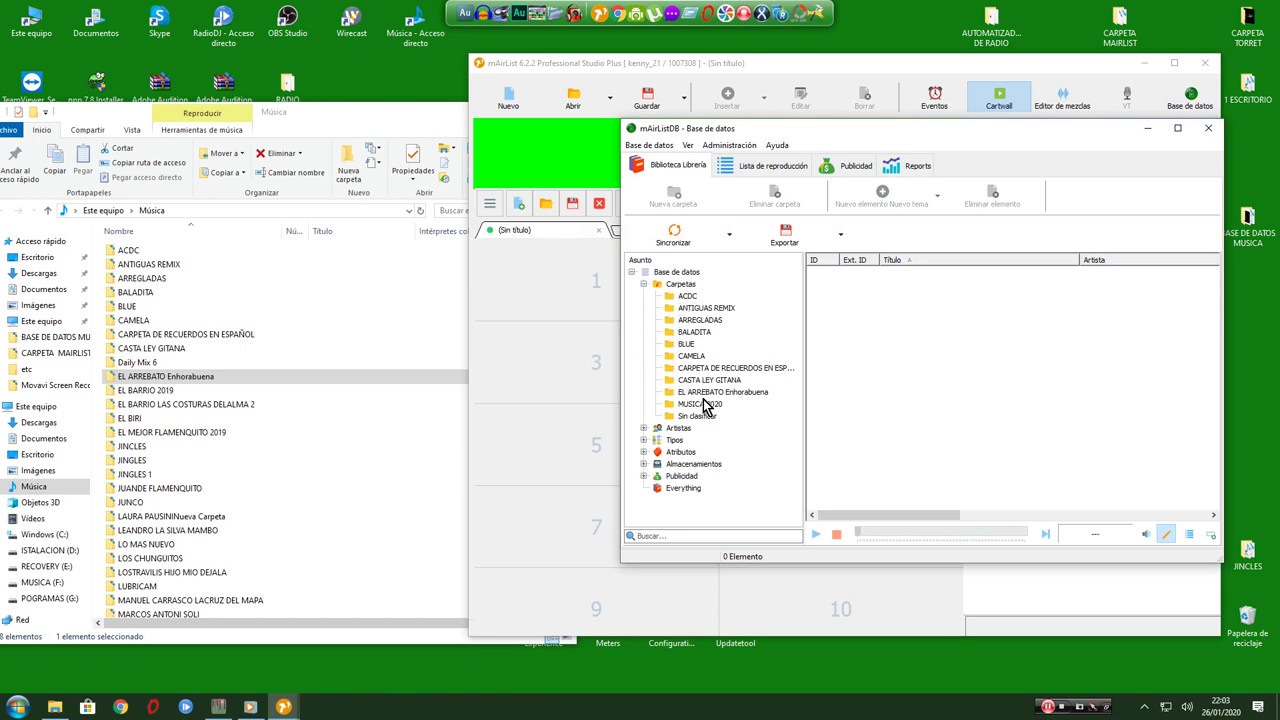
pyautogui.click(739, 395)
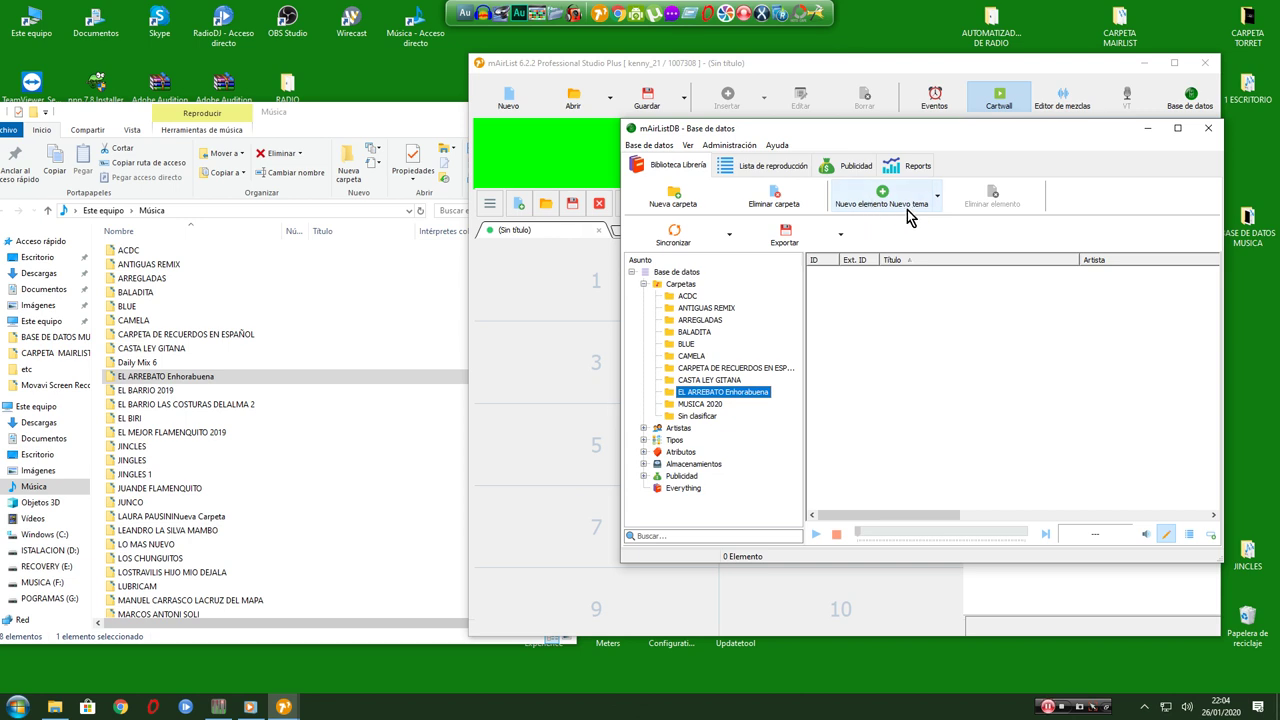
# Step: Load all the audio files from Música's EL ARREBATO Enhorabuena folder for import into the selected database folder
pyautogui.click(939, 195)
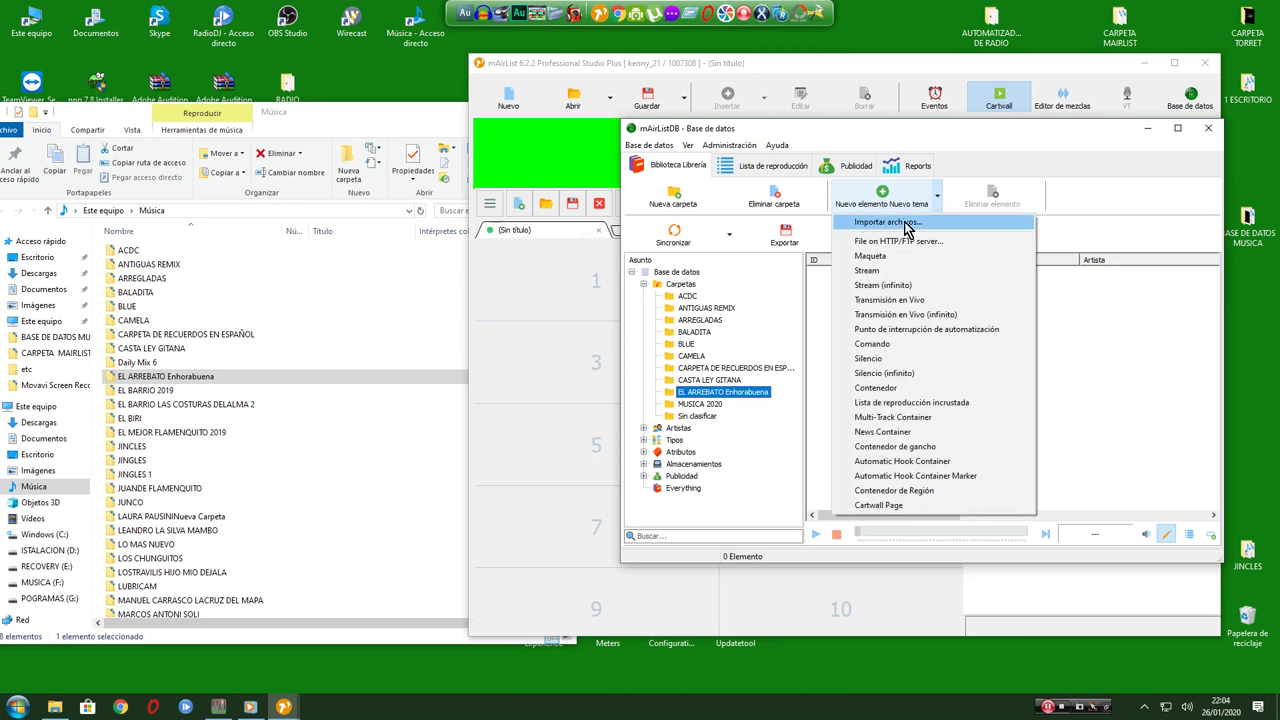
pyautogui.click(904, 224)
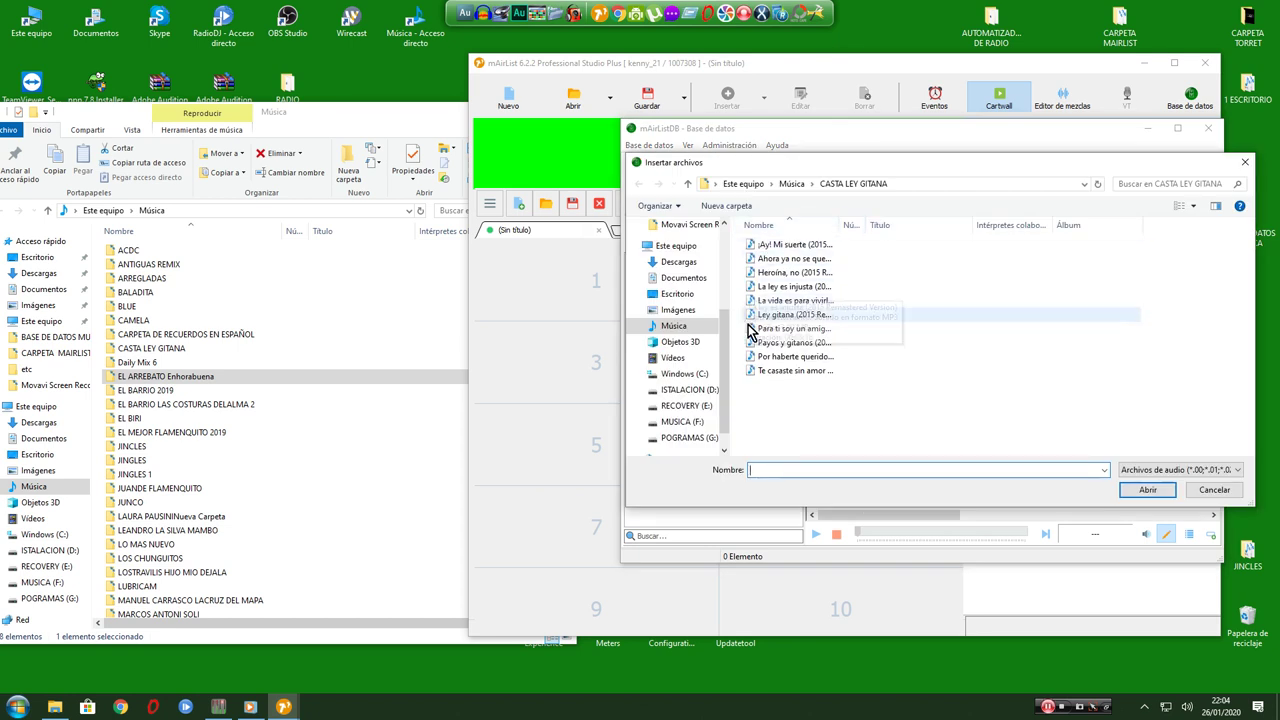
pyautogui.click(675, 328)
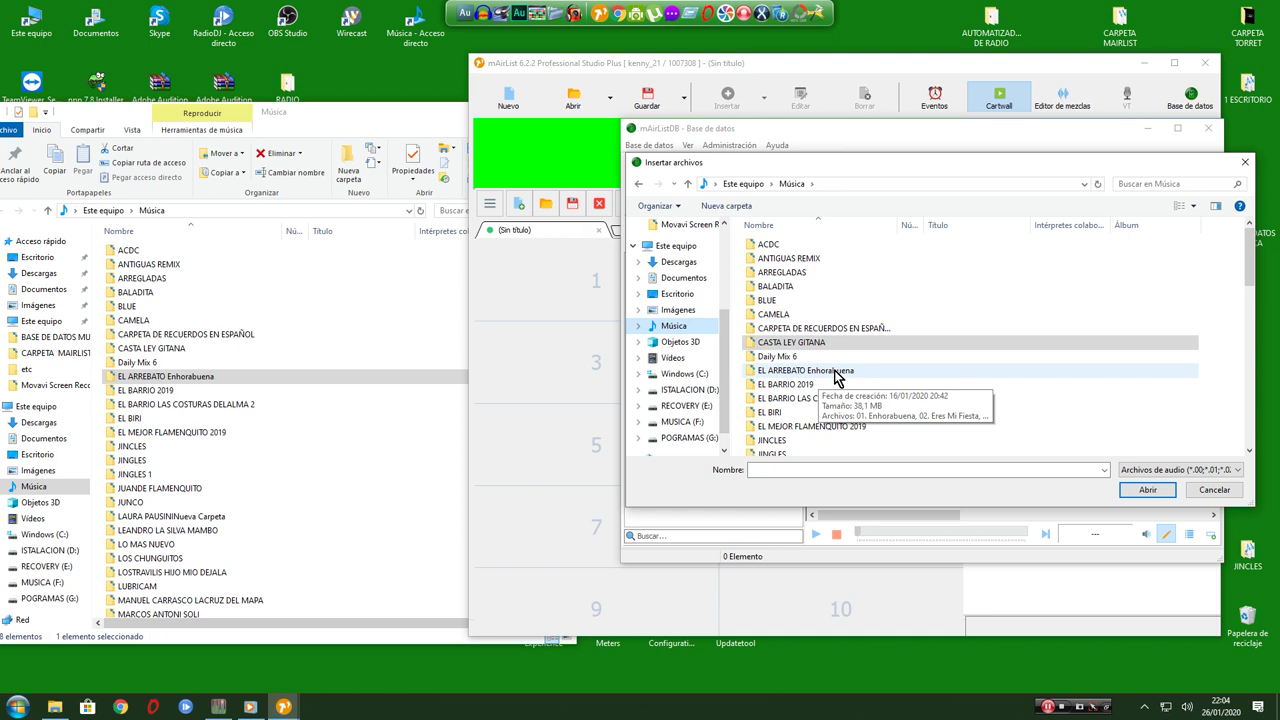
pyautogui.doubleClick(836, 370)
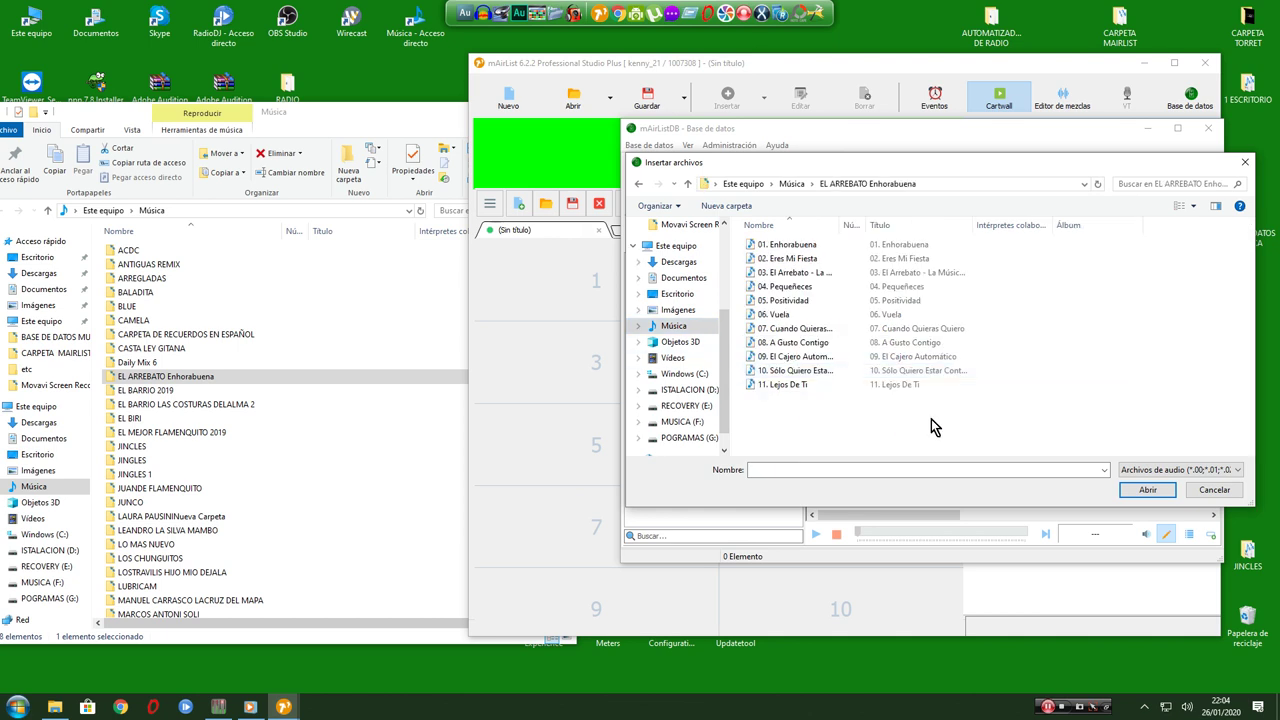
pyautogui.moveTo(962, 410); pyautogui.dragTo(745, 247)
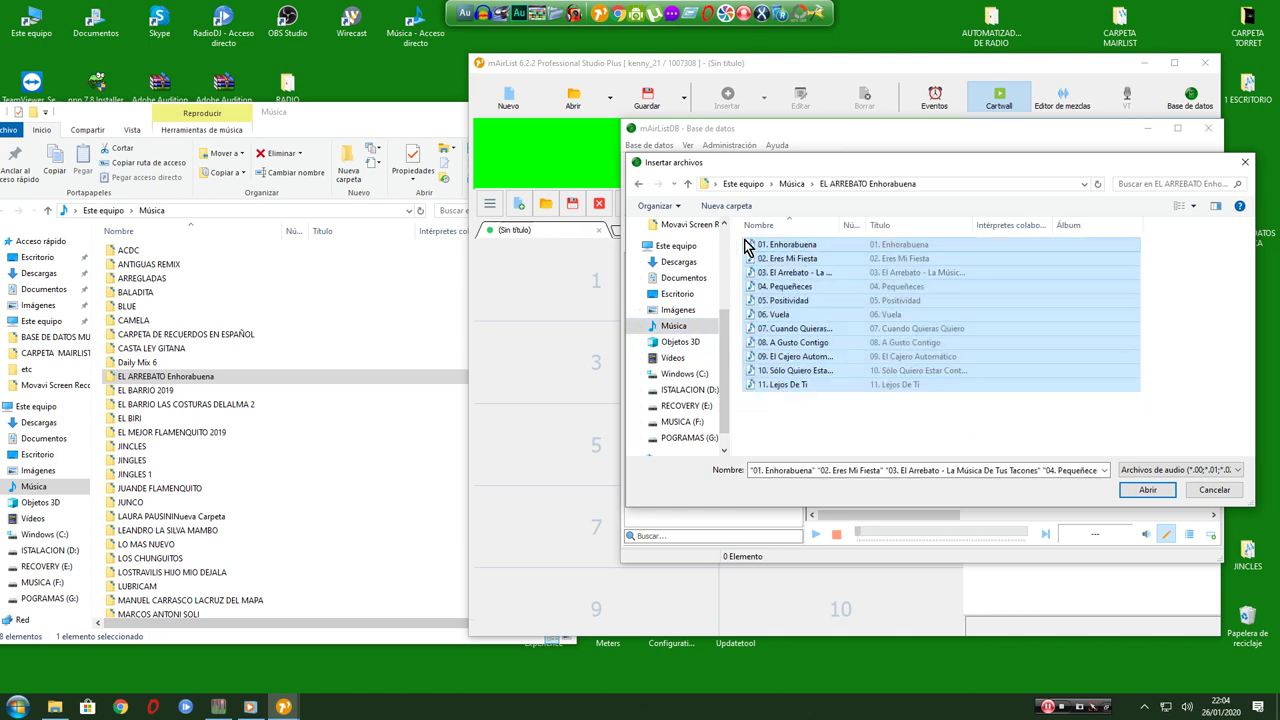
pyautogui.click(1149, 494)
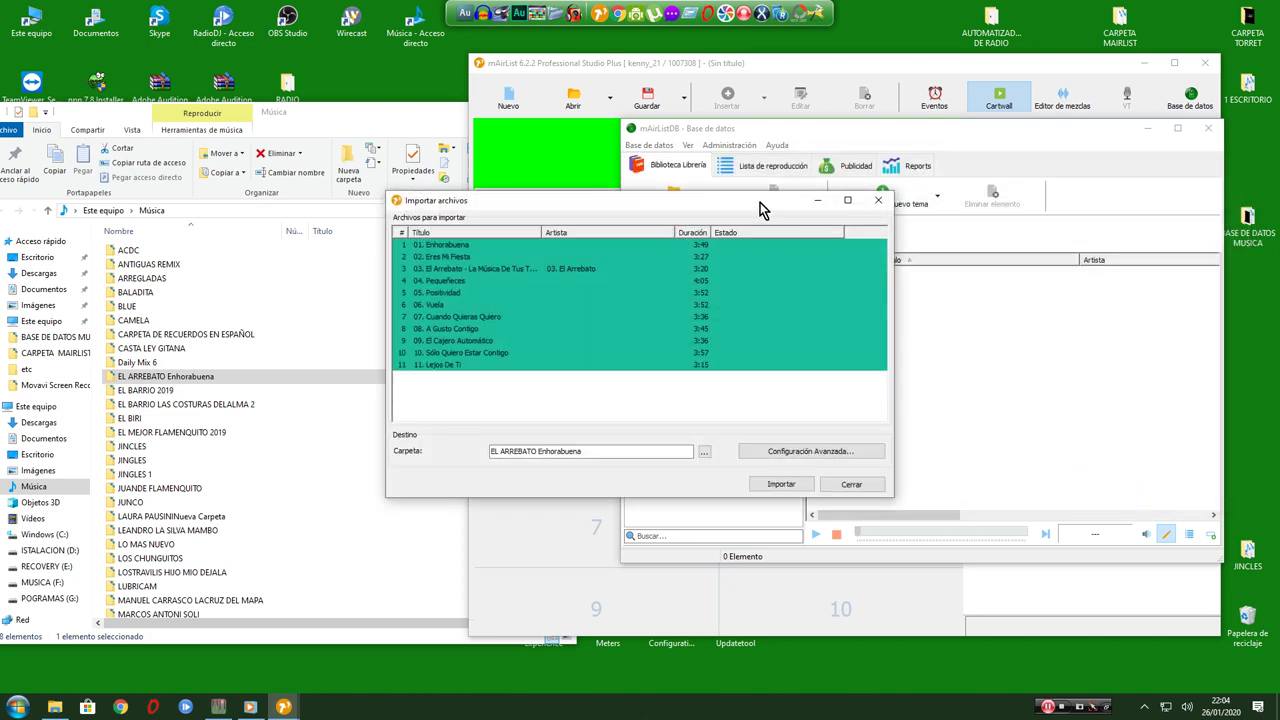
pyautogui.moveTo(758, 205); pyautogui.dragTo(937, 178)
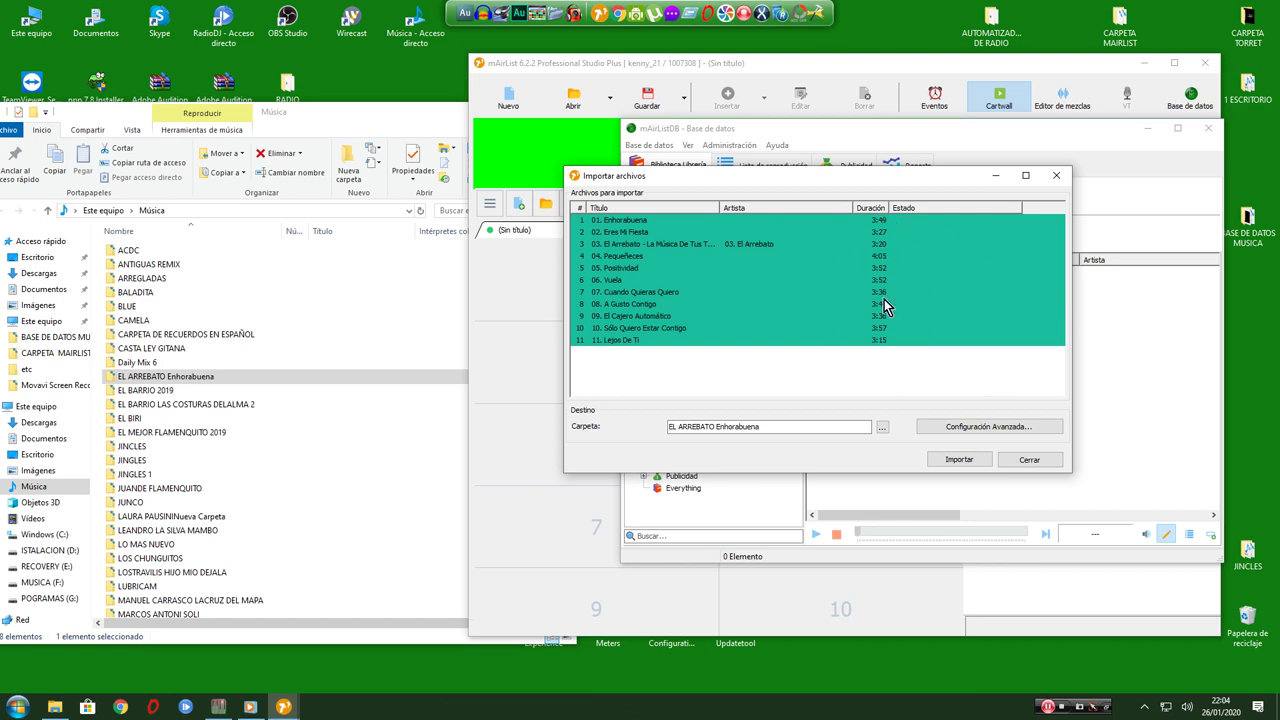
# Step: Set the advanced import settings to copy to the EL ARREBATO Enhorabuena storage with type Música, and try to import the tracks
pyautogui.click(998, 432)
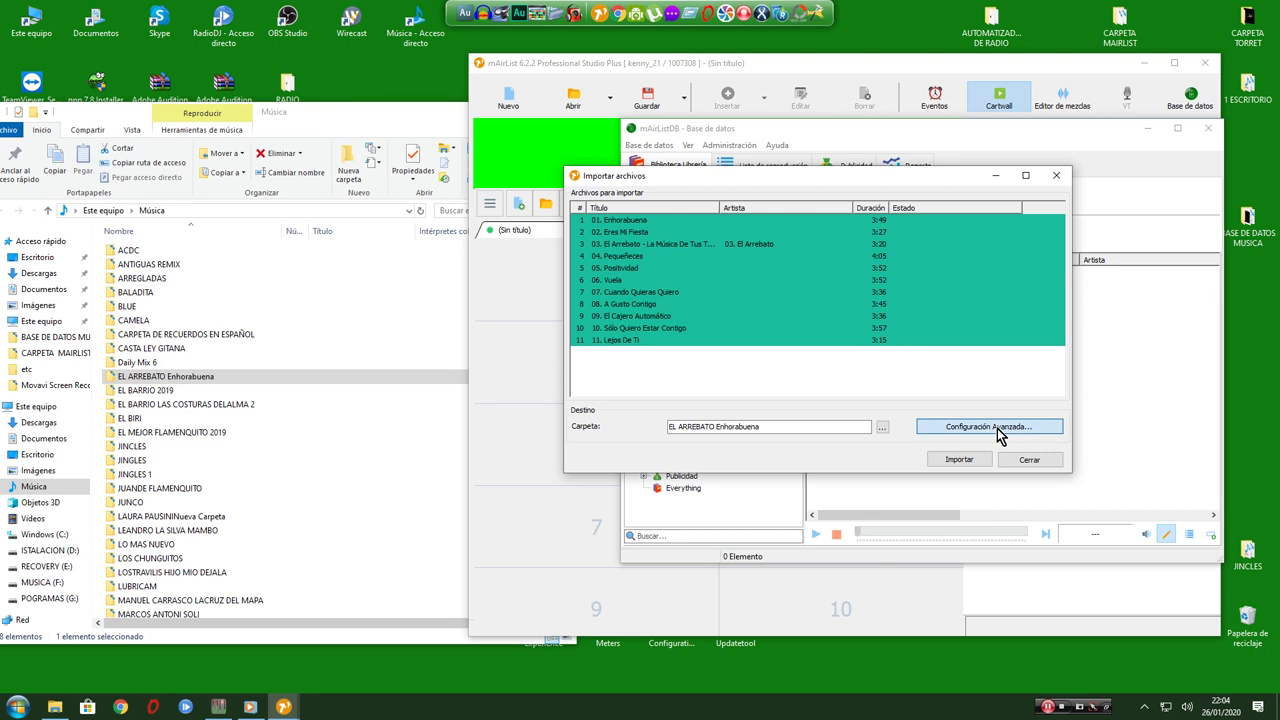
pyautogui.moveTo(714, 180); pyautogui.dragTo(994, 170)
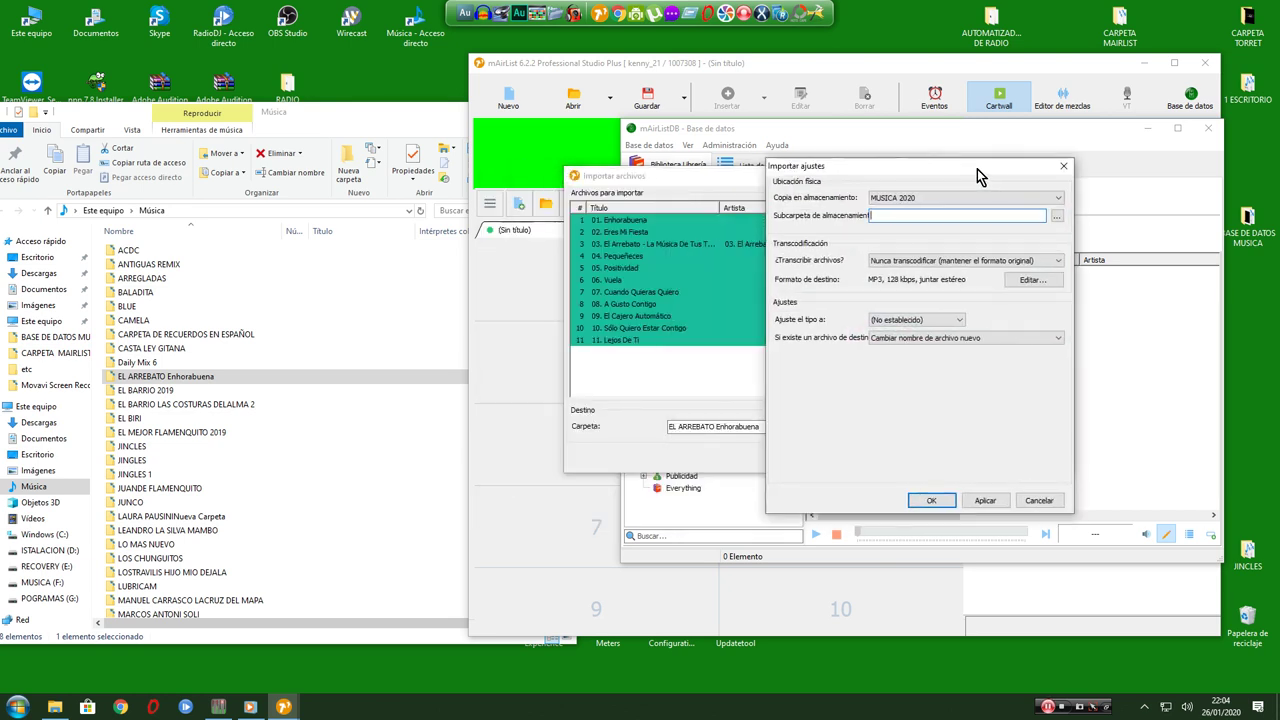
pyautogui.click(922, 203)
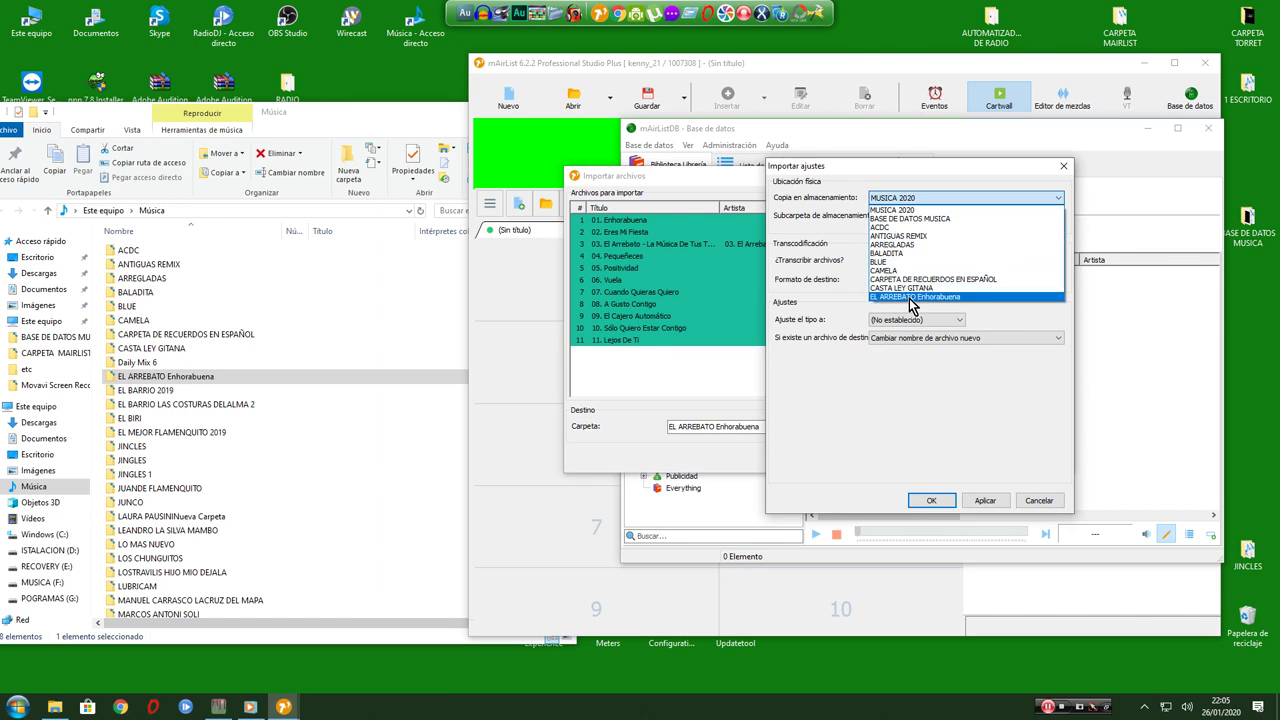
pyautogui.click(912, 297)
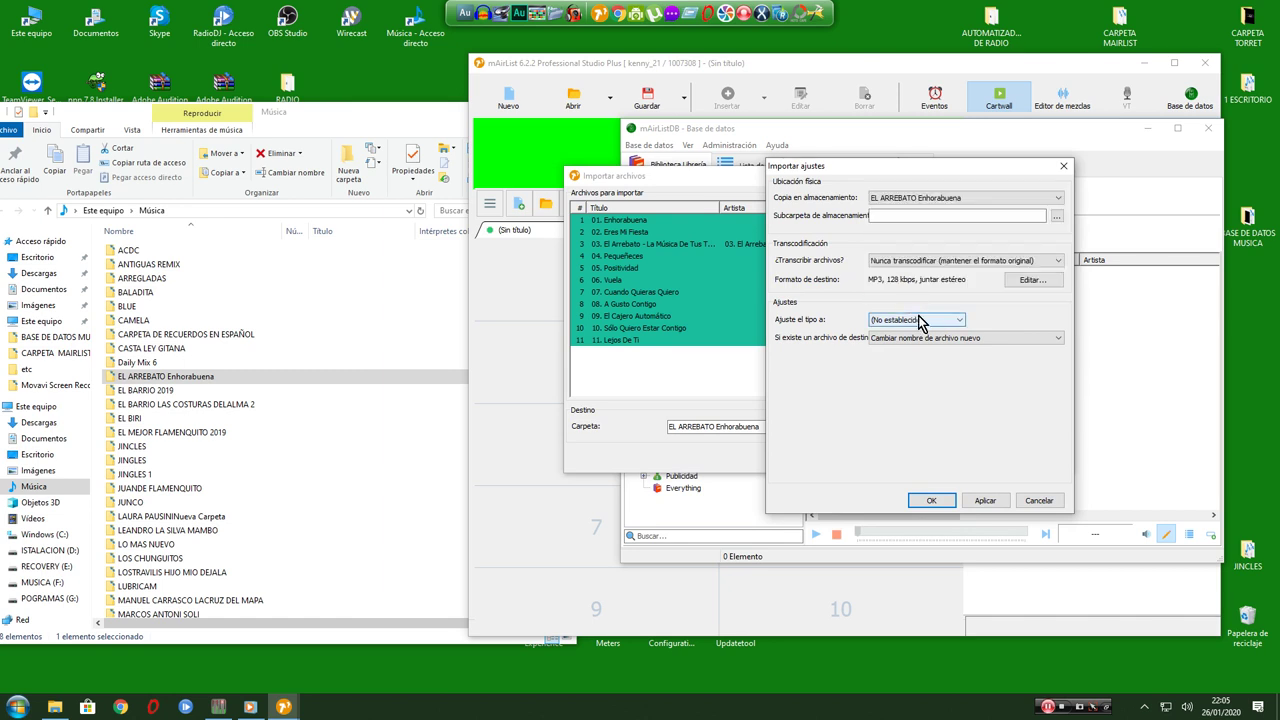
pyautogui.click(940, 324)
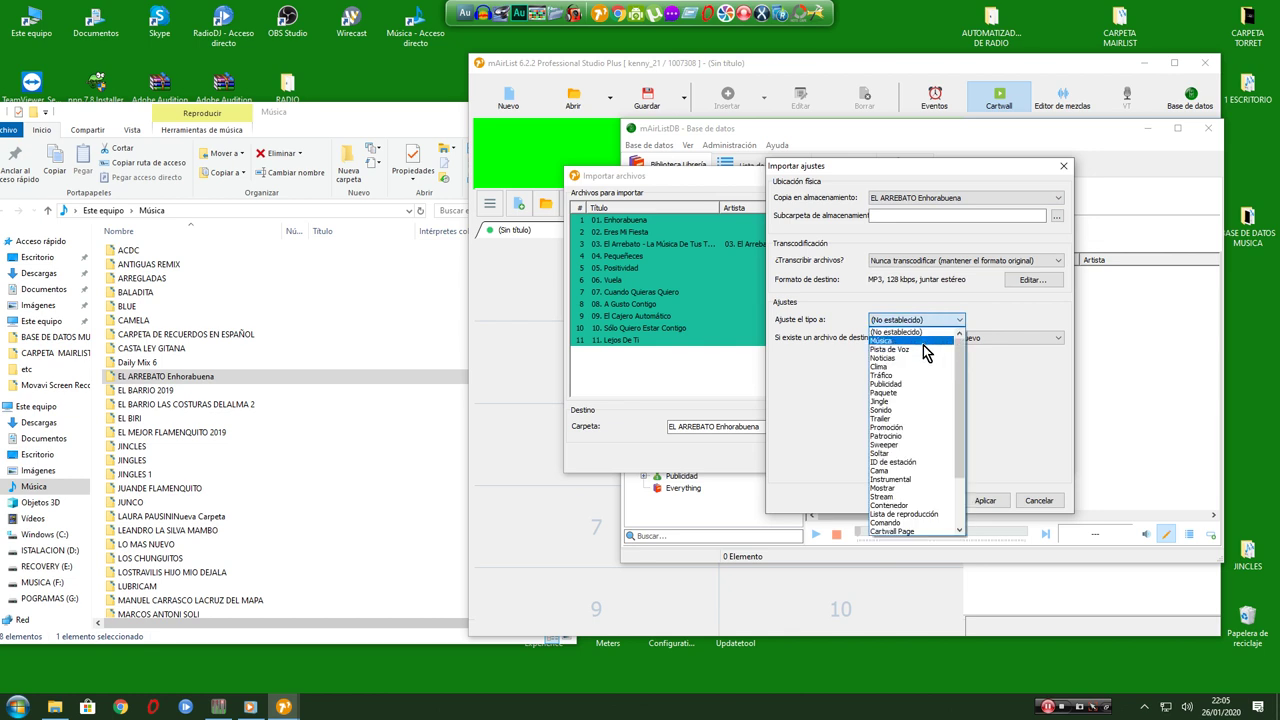
pyautogui.click(923, 343)
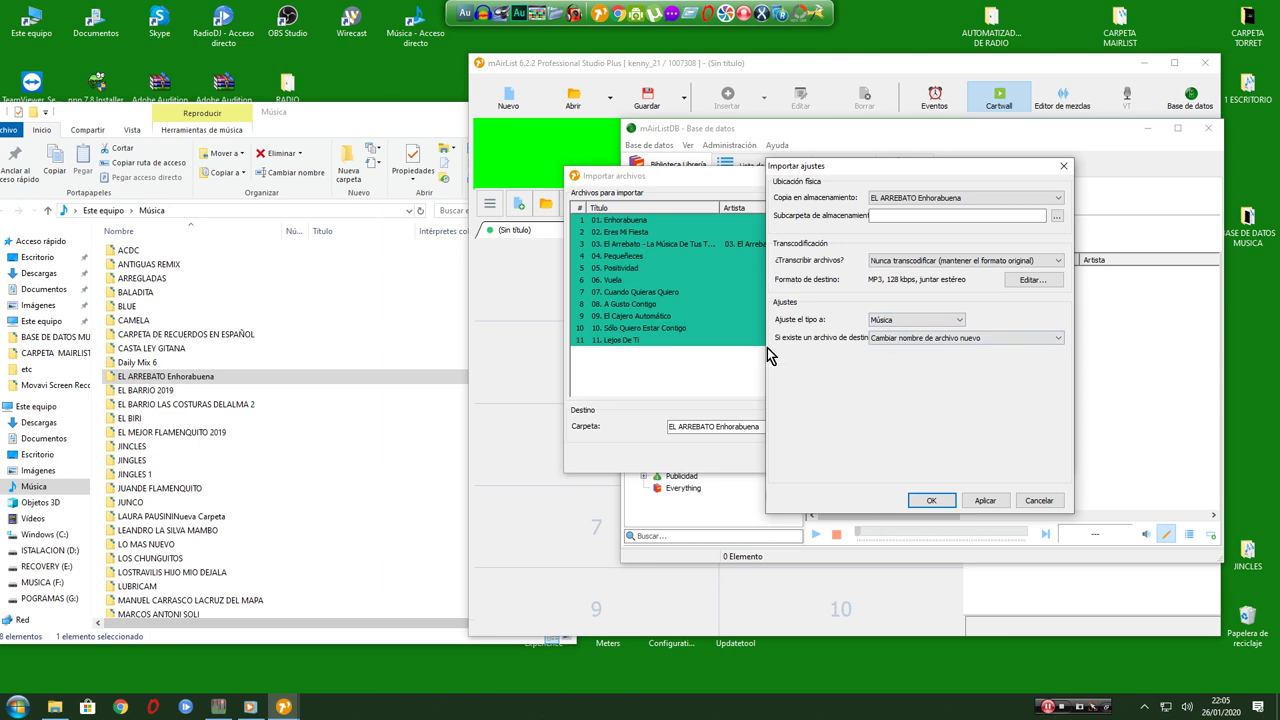
pyautogui.click(985, 505)
pyautogui.click(928, 502)
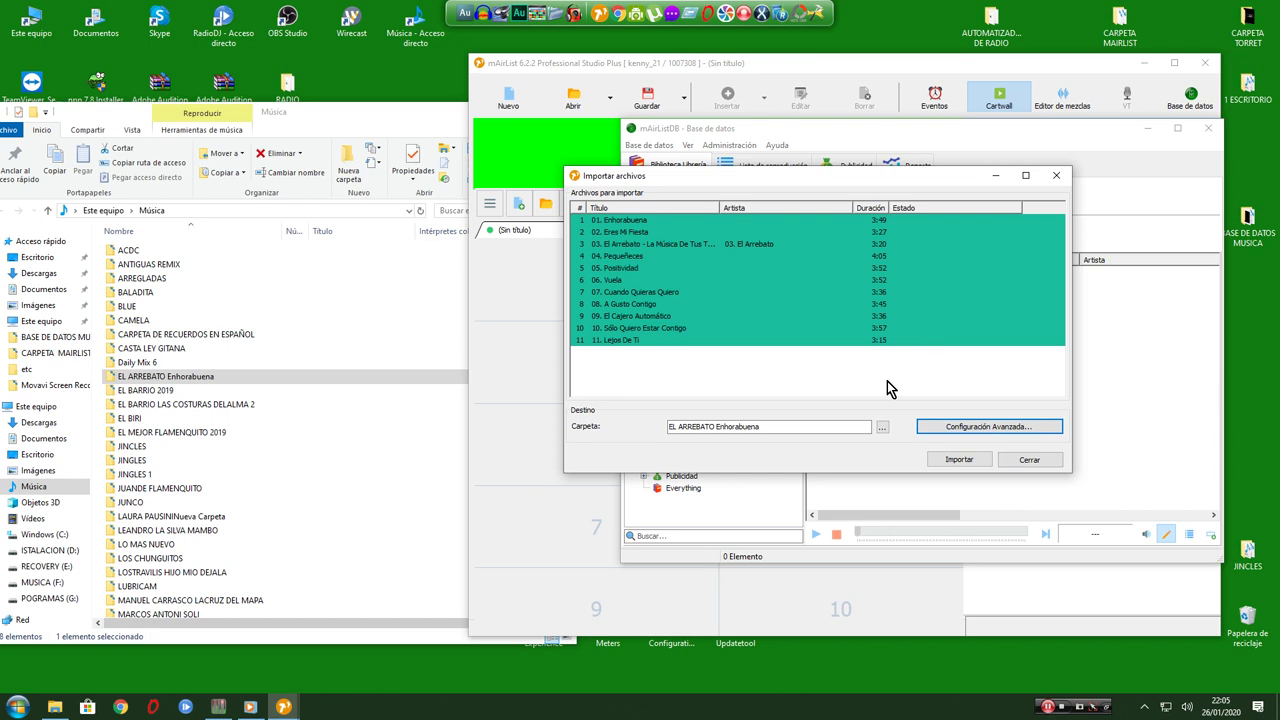
pyautogui.click(958, 461)
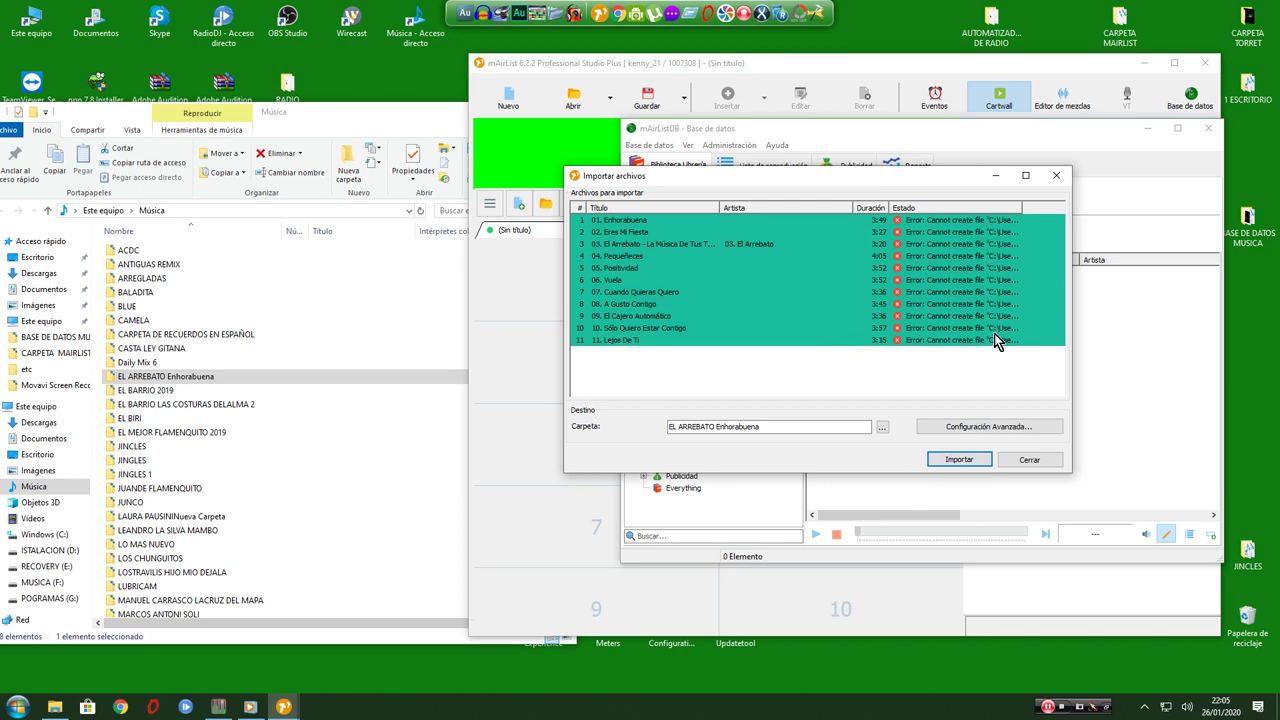
# Step: Set the import transcoding to "Siempre transcodificar o volver a codificar" and apply the settings
pyautogui.click(1002, 431)
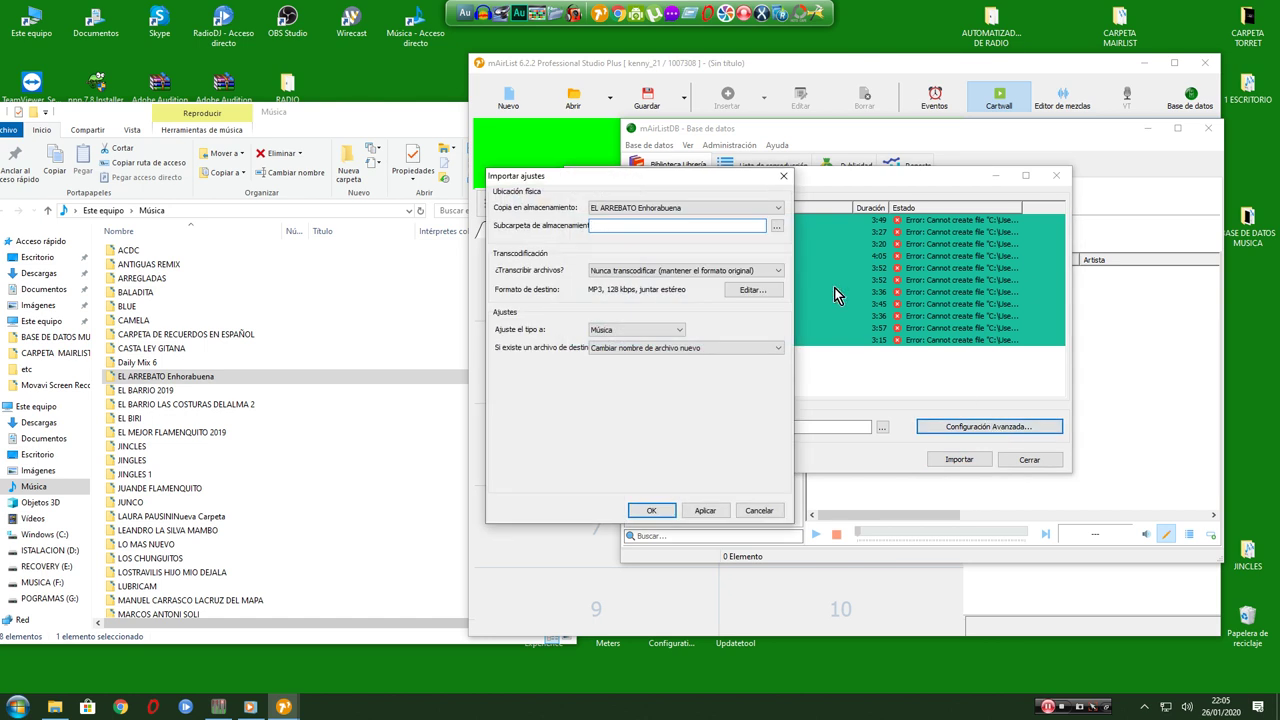
pyautogui.moveTo(725, 180); pyautogui.dragTo(939, 184)
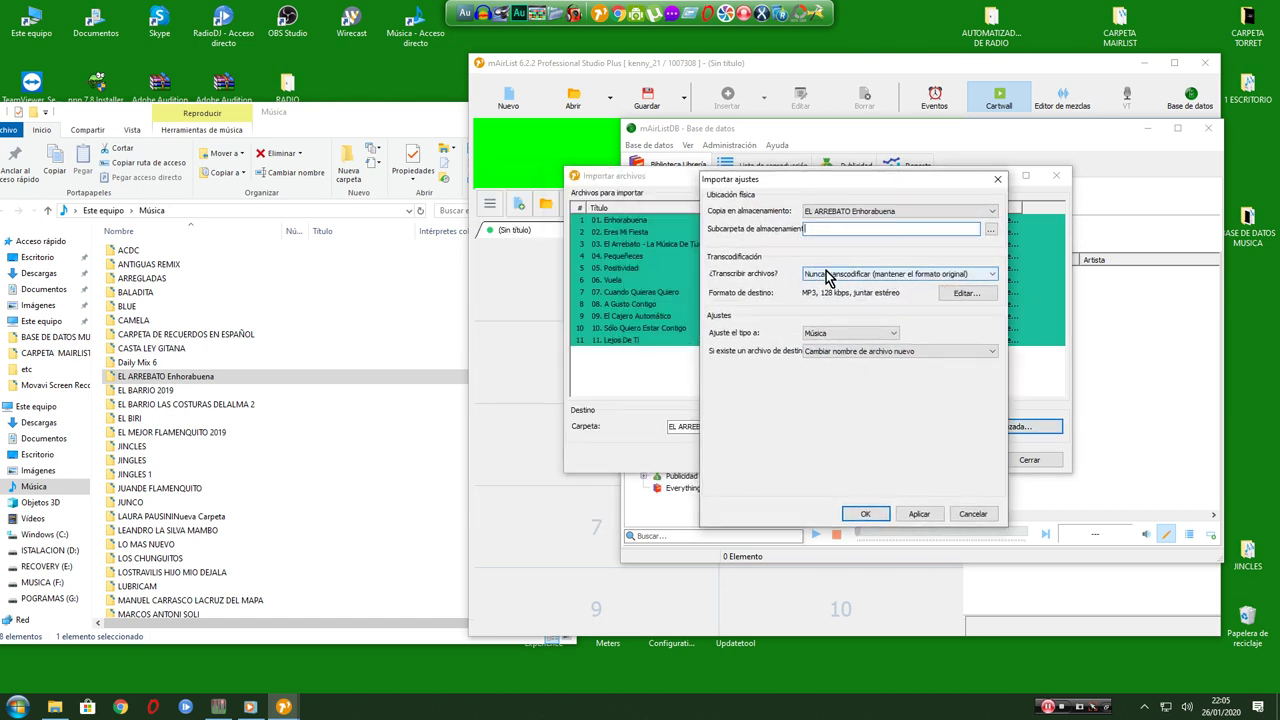
pyautogui.click(985, 271)
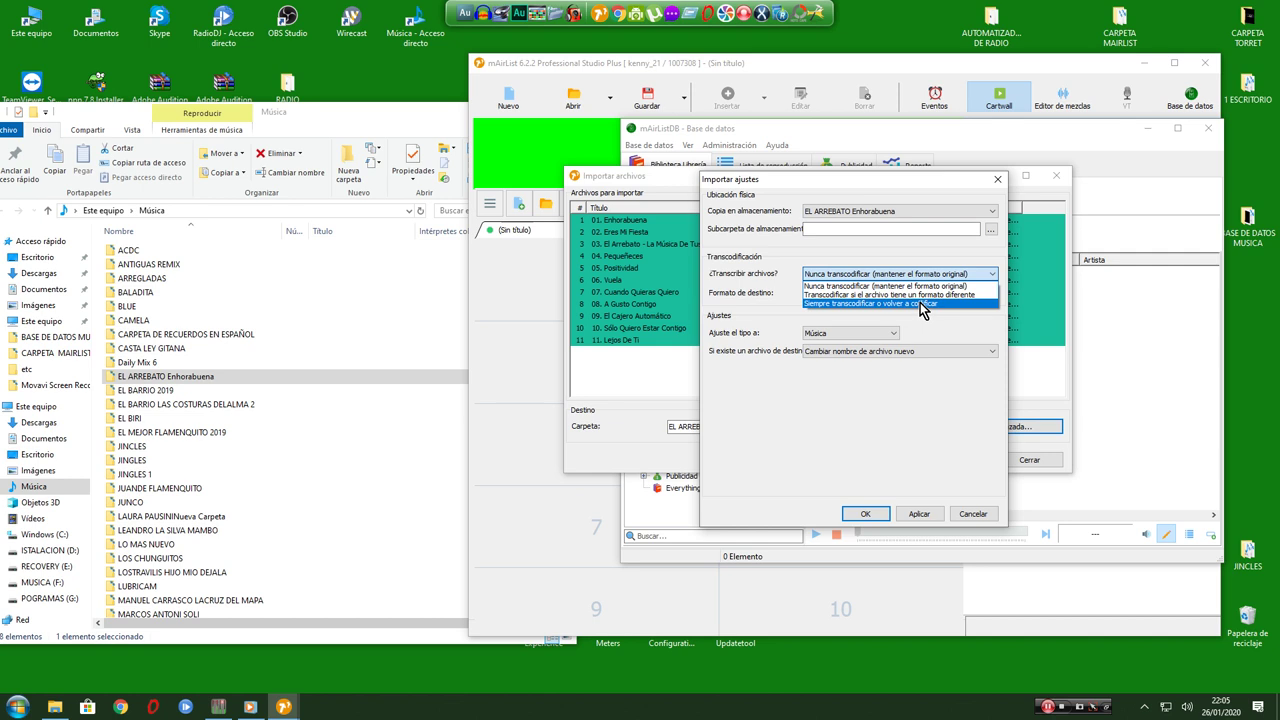
pyautogui.click(927, 304)
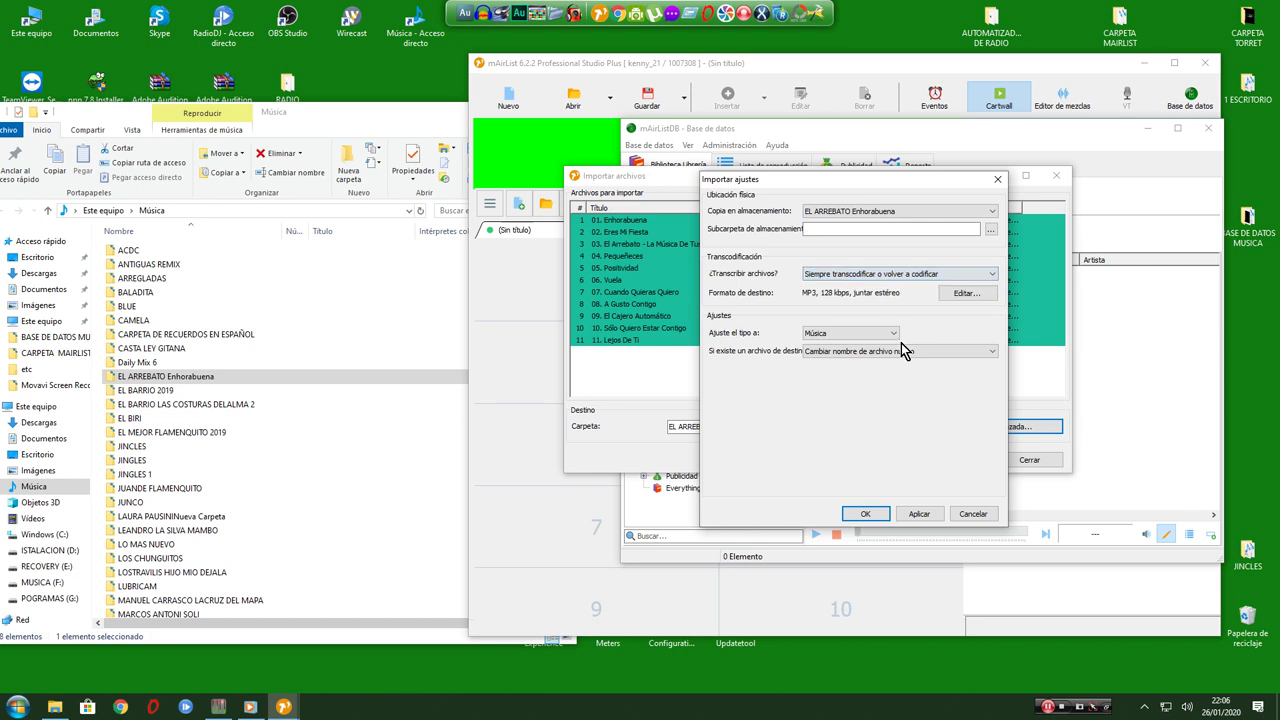
pyautogui.click(921, 275)
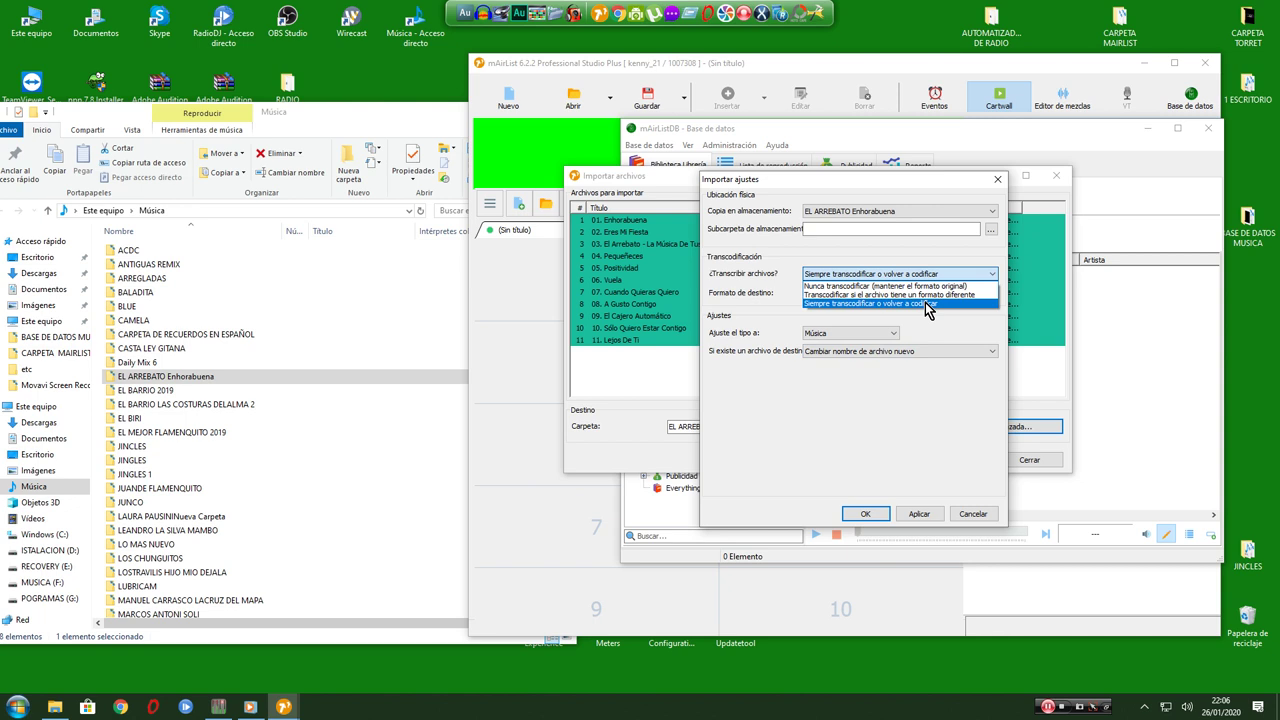
pyautogui.click(925, 302)
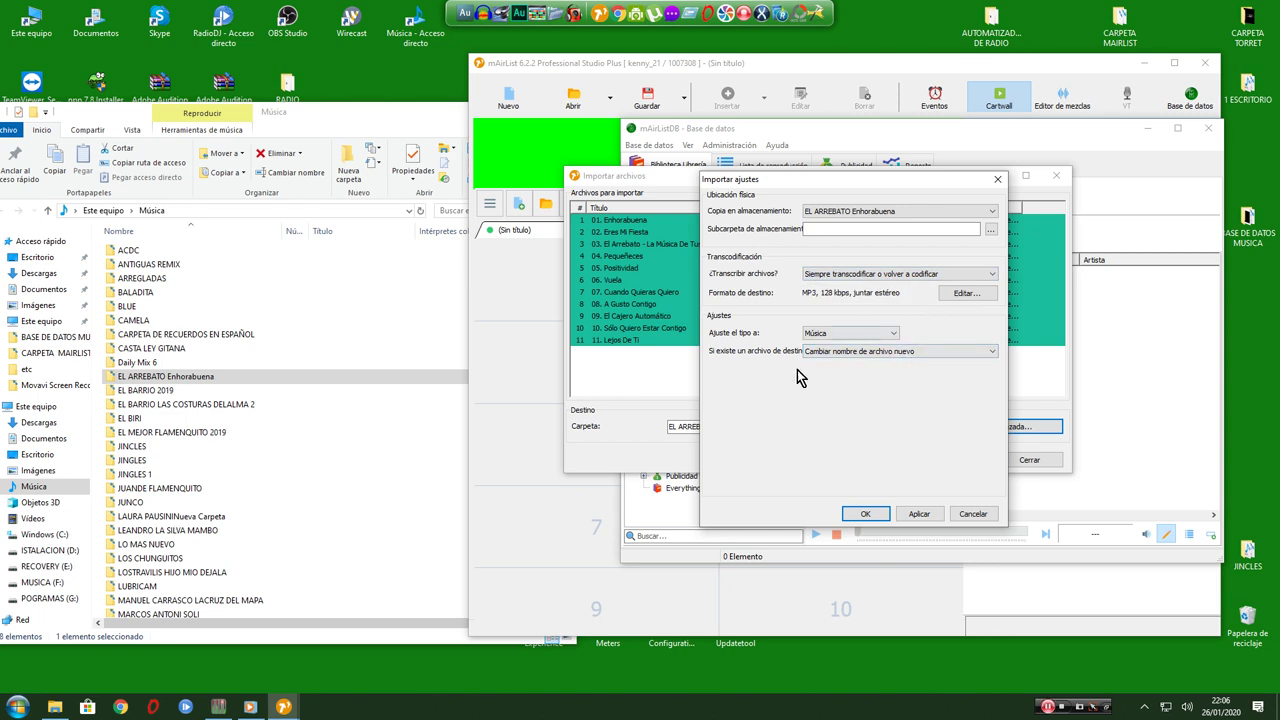
pyautogui.click(926, 518)
pyautogui.click(866, 514)
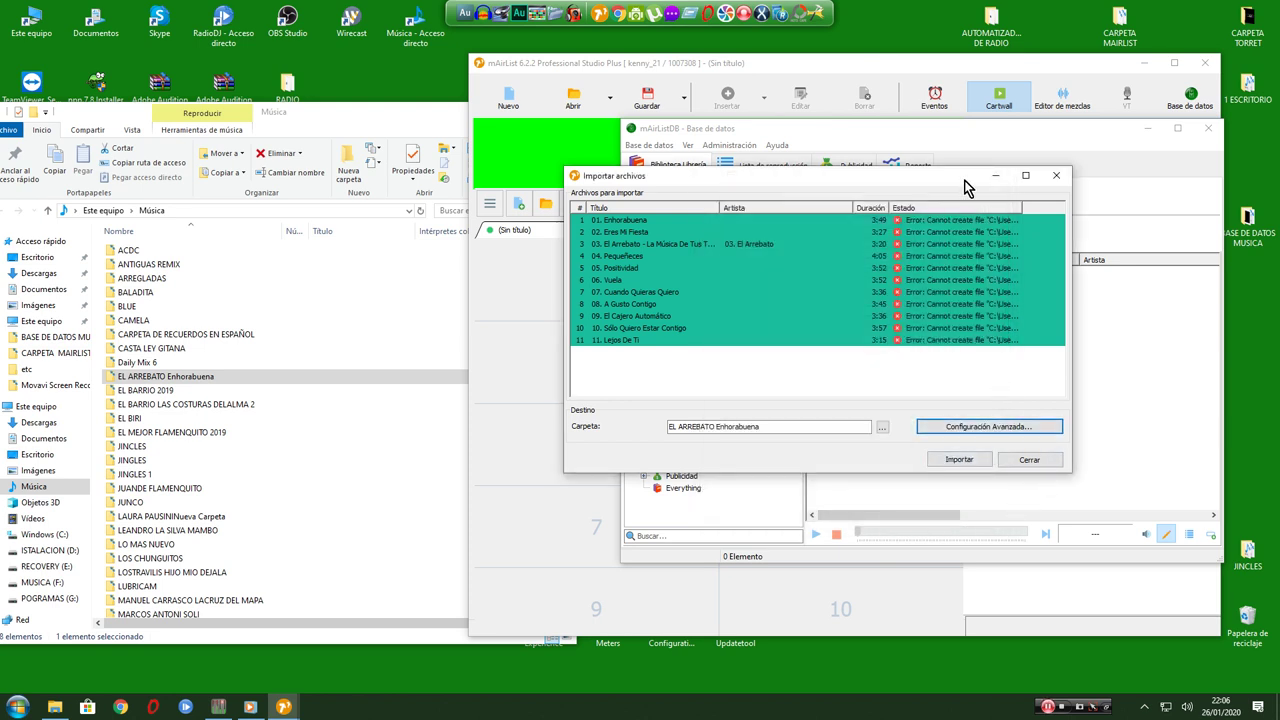
# Step: Import the listed tracks into the EL ARREBATO Enhorabuena folder, and close the import dialog and the database window
pyautogui.moveTo(965, 179); pyautogui.dragTo(710, 150)
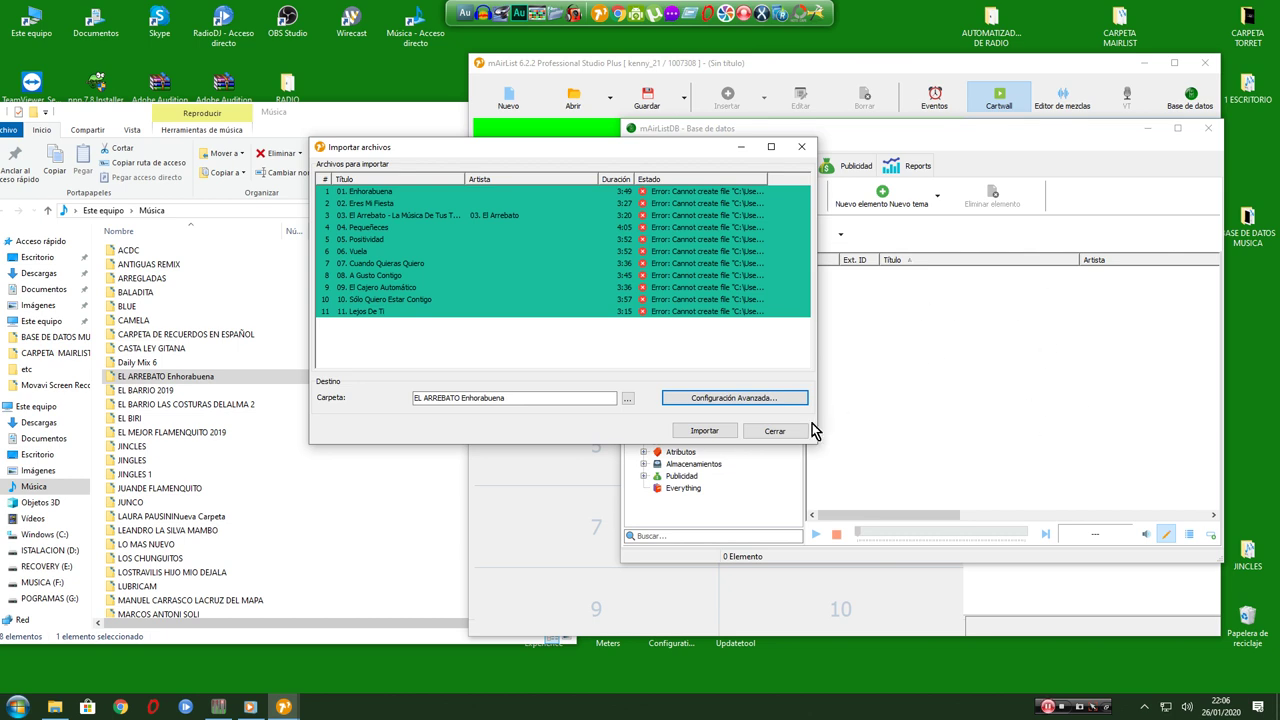
pyautogui.click(705, 433)
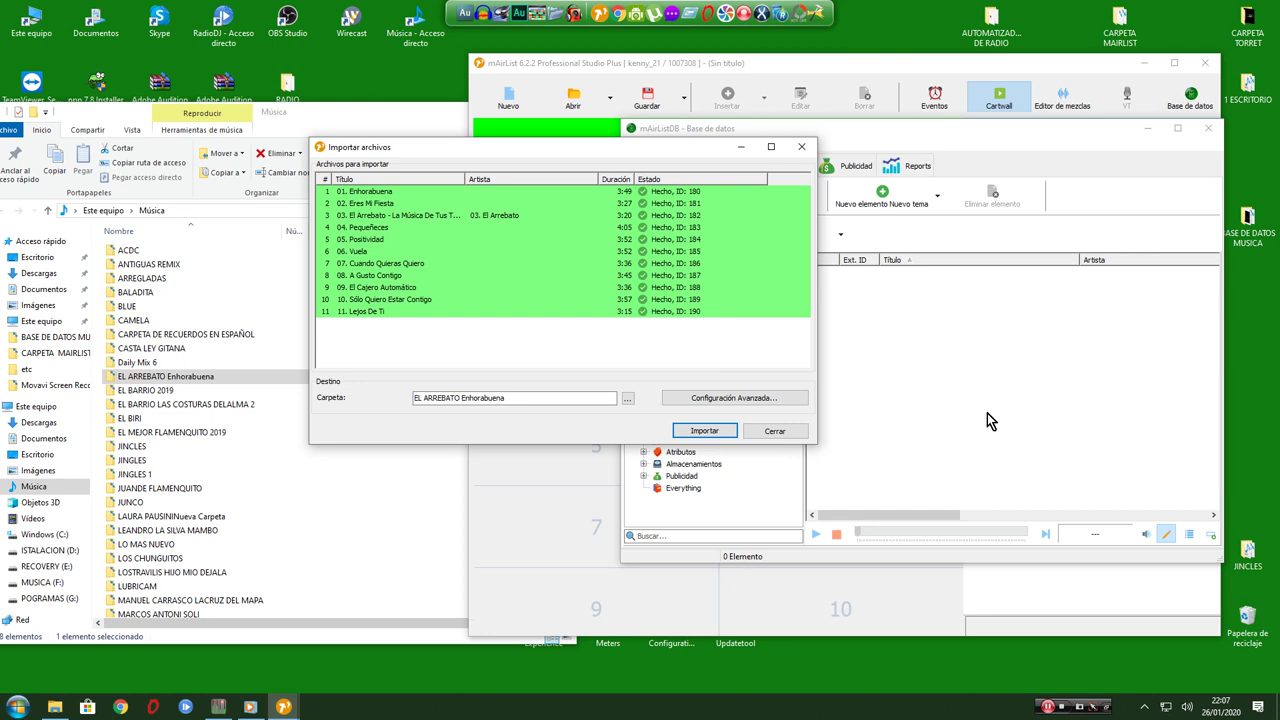
pyautogui.click(785, 437)
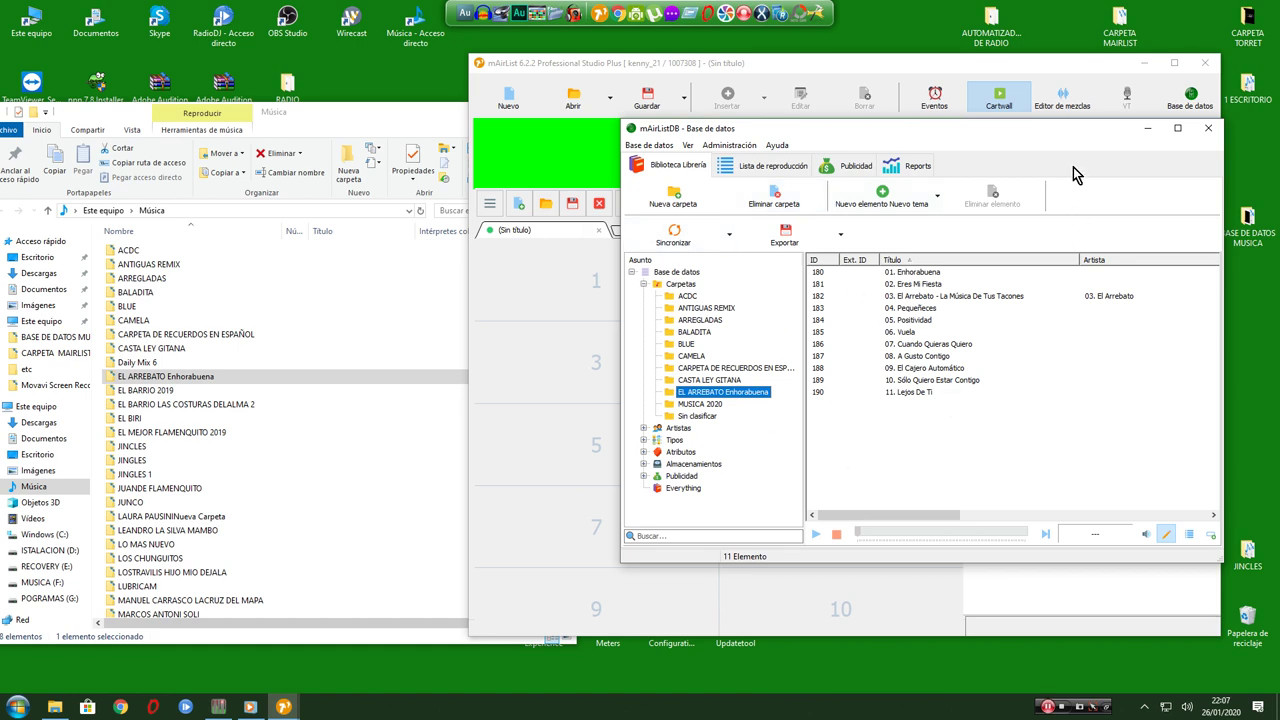
pyautogui.moveTo(1072, 132); pyautogui.dragTo(848, 105)
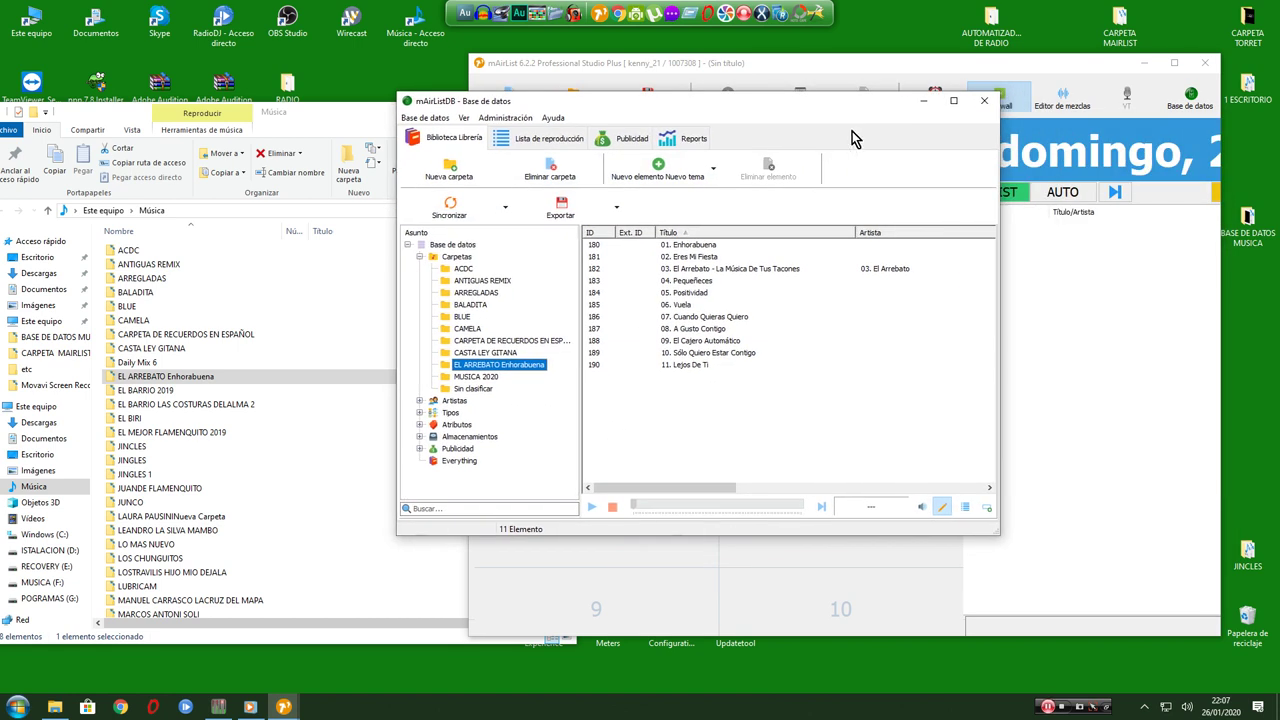
pyautogui.click(984, 104)
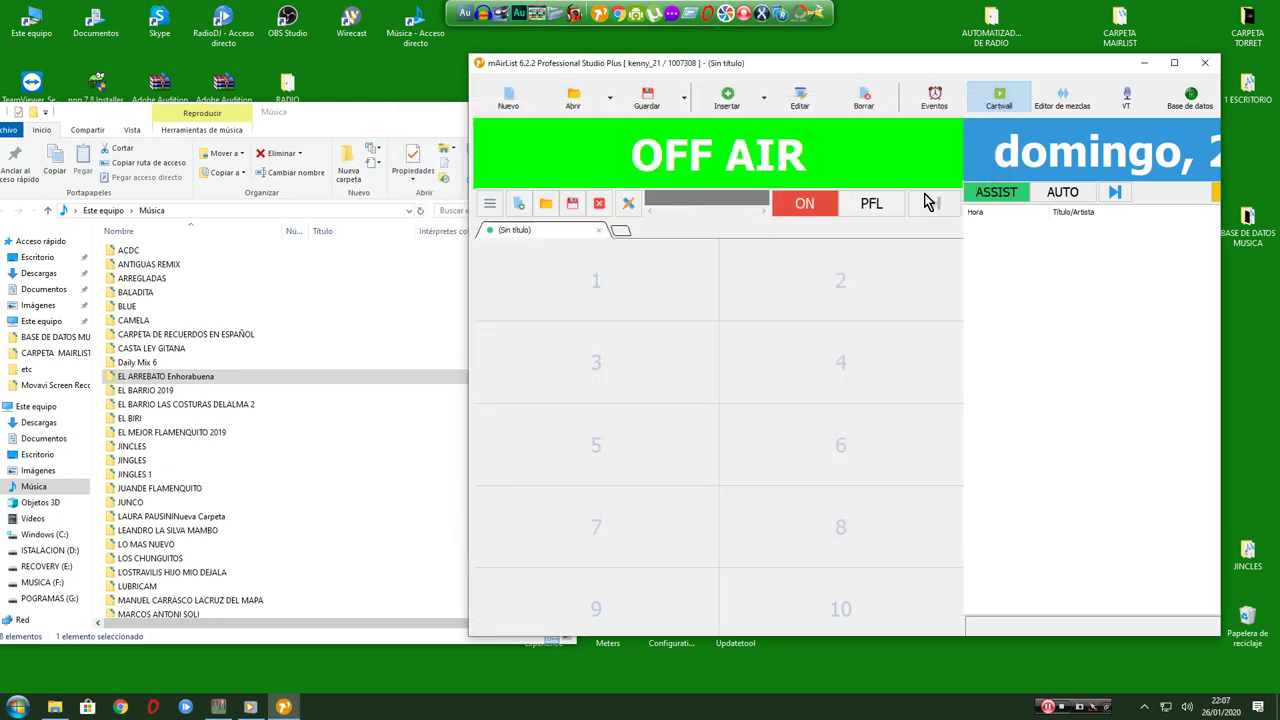
# Step: Maximize the mAirList window and add a Base de datos browser beside the playlist
pyautogui.doubleClick(1044, 68)
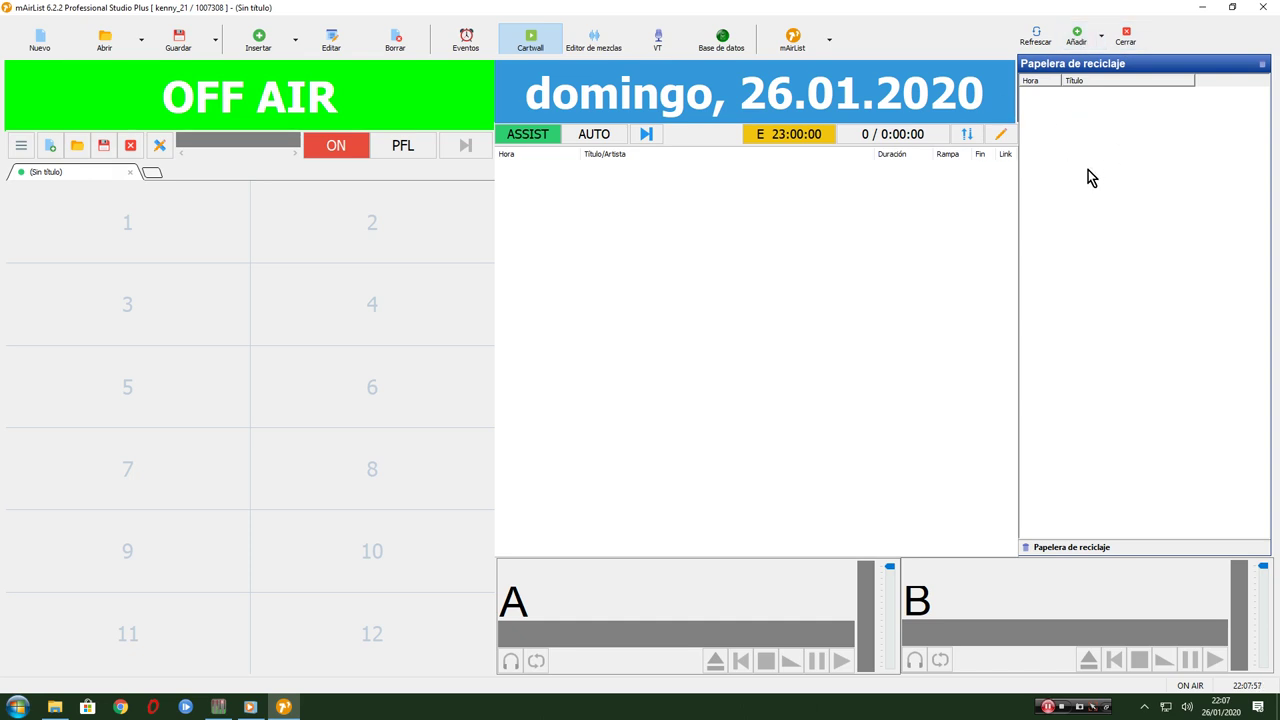
pyautogui.click(1102, 42)
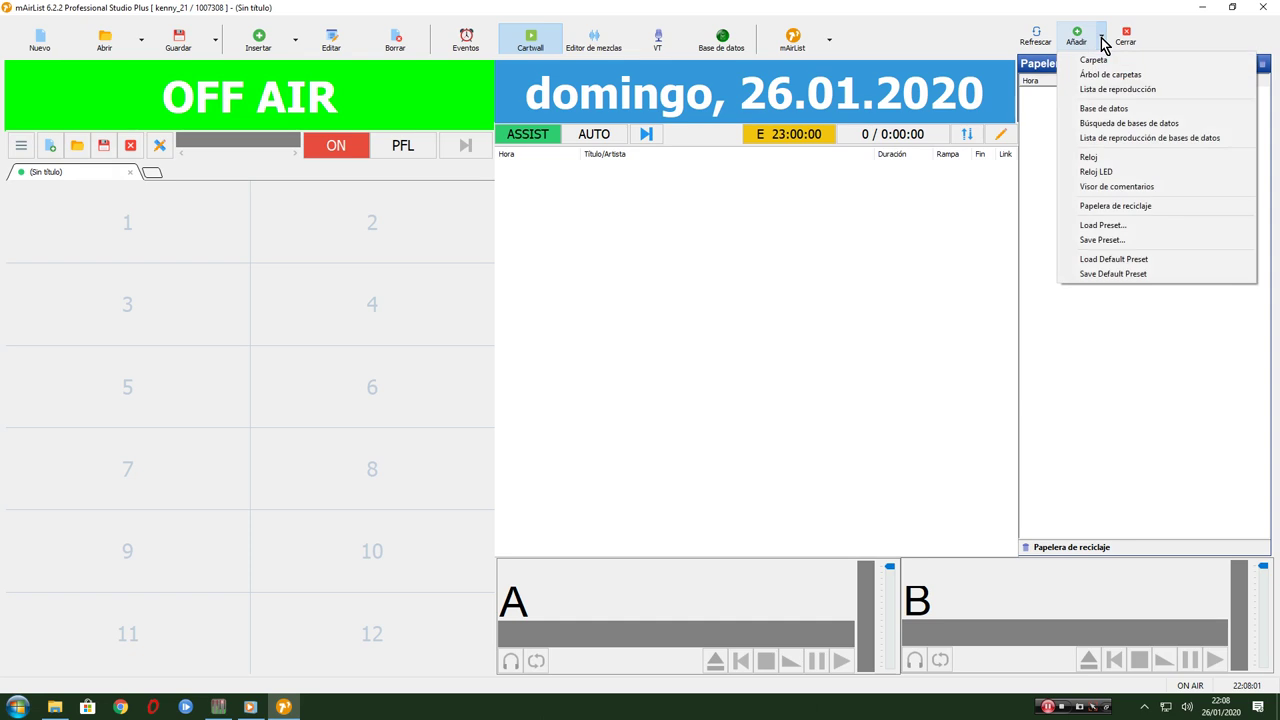
pyautogui.click(1109, 111)
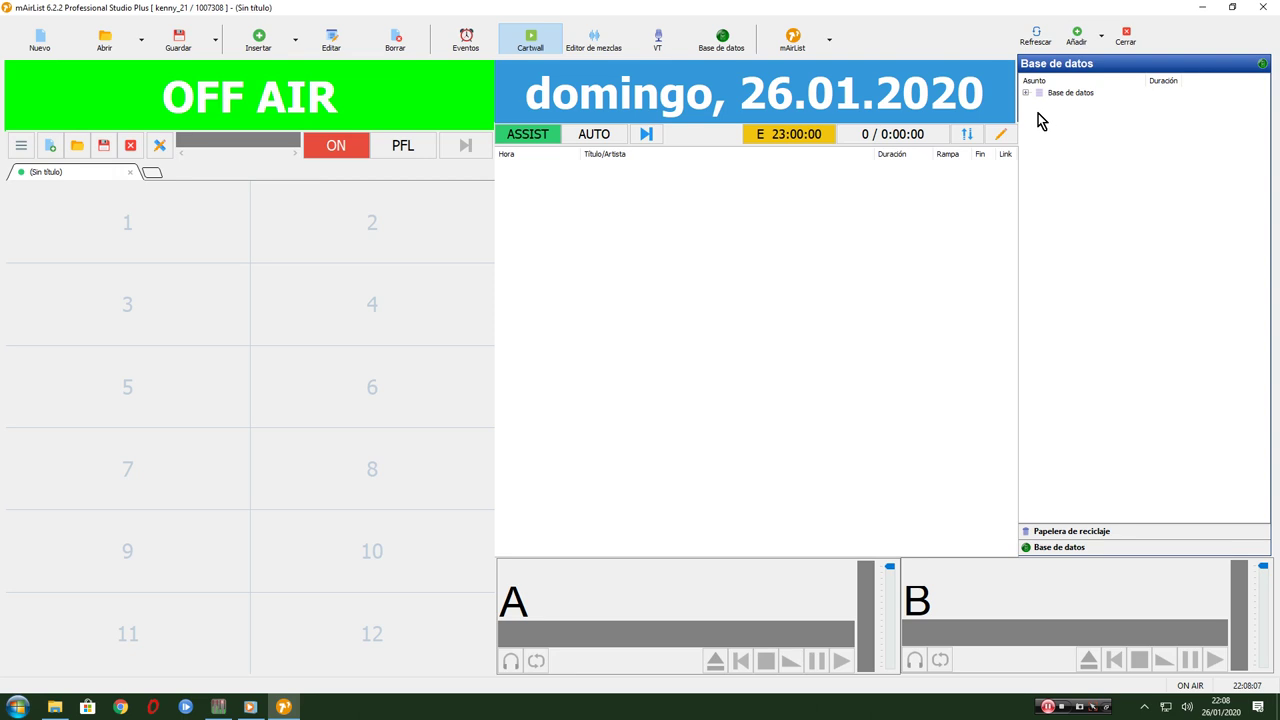
pyautogui.click(250, 708)
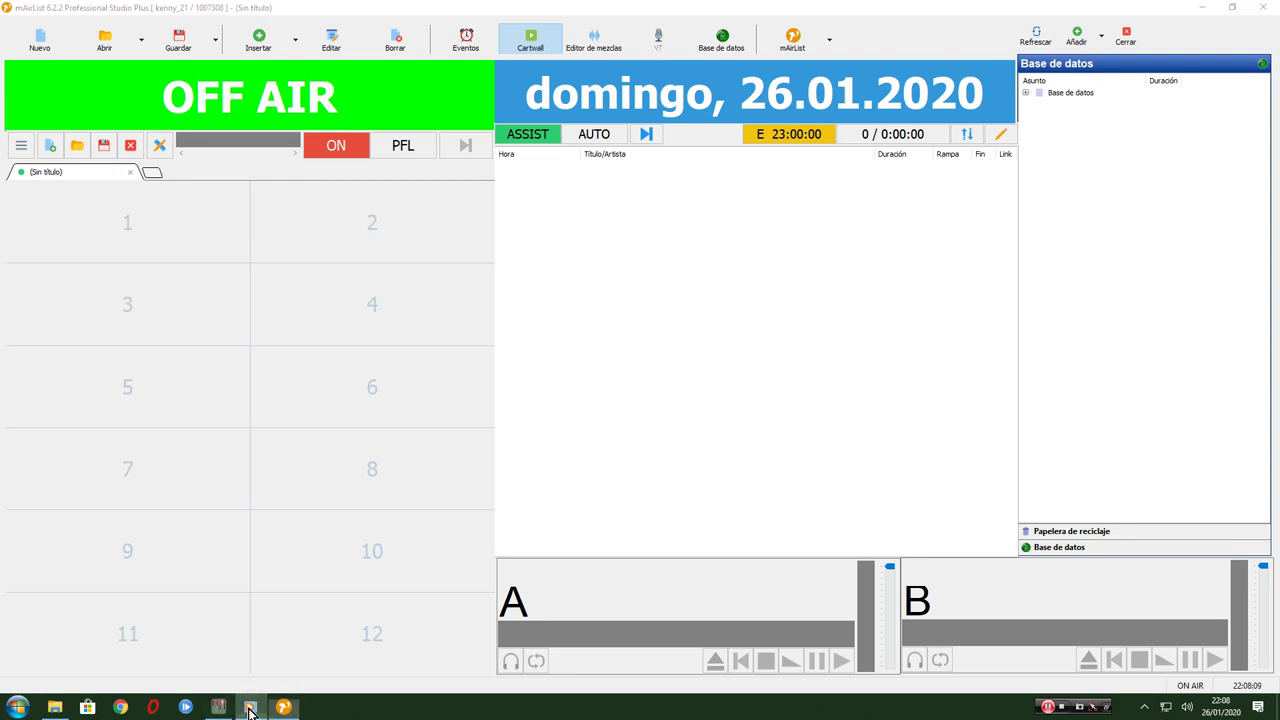
pyautogui.click(150, 14)
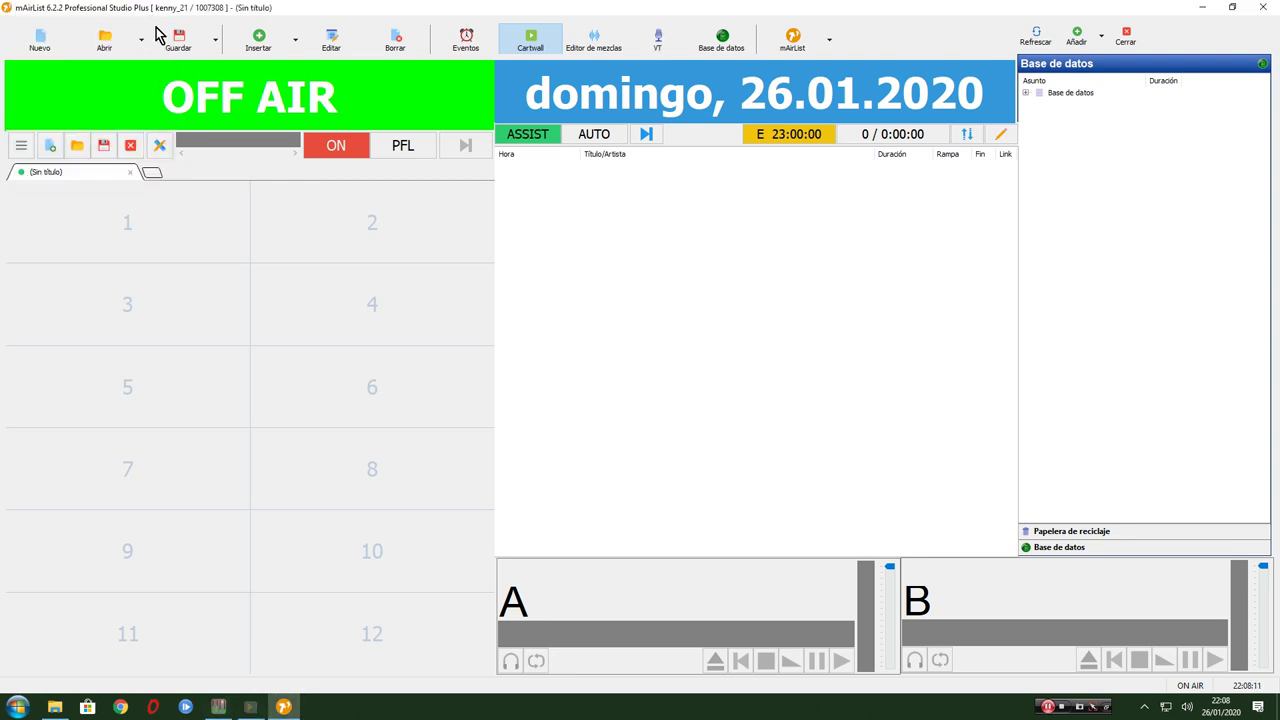
# Step: Add another Base de datos browser and expand its Carpetas level, checking the folders against the mAirListDB database window
pyautogui.click(1103, 38)
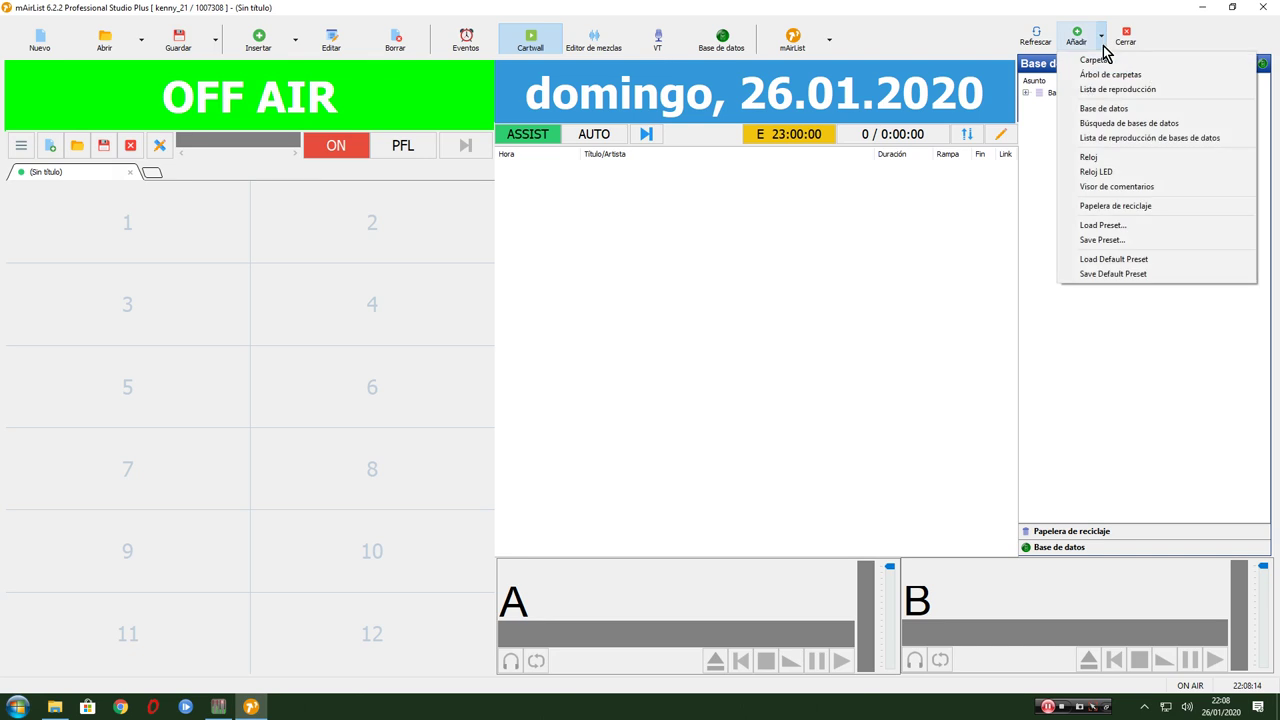
pyautogui.click(1100, 111)
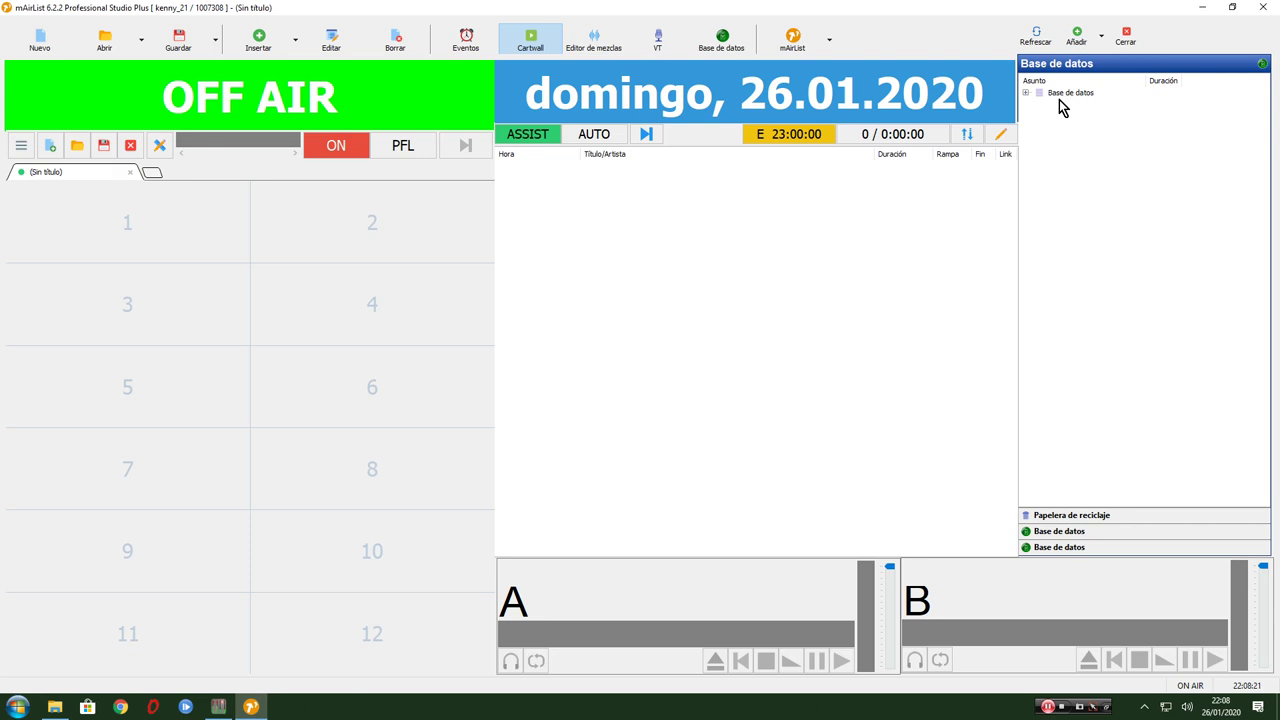
pyautogui.click(1026, 92)
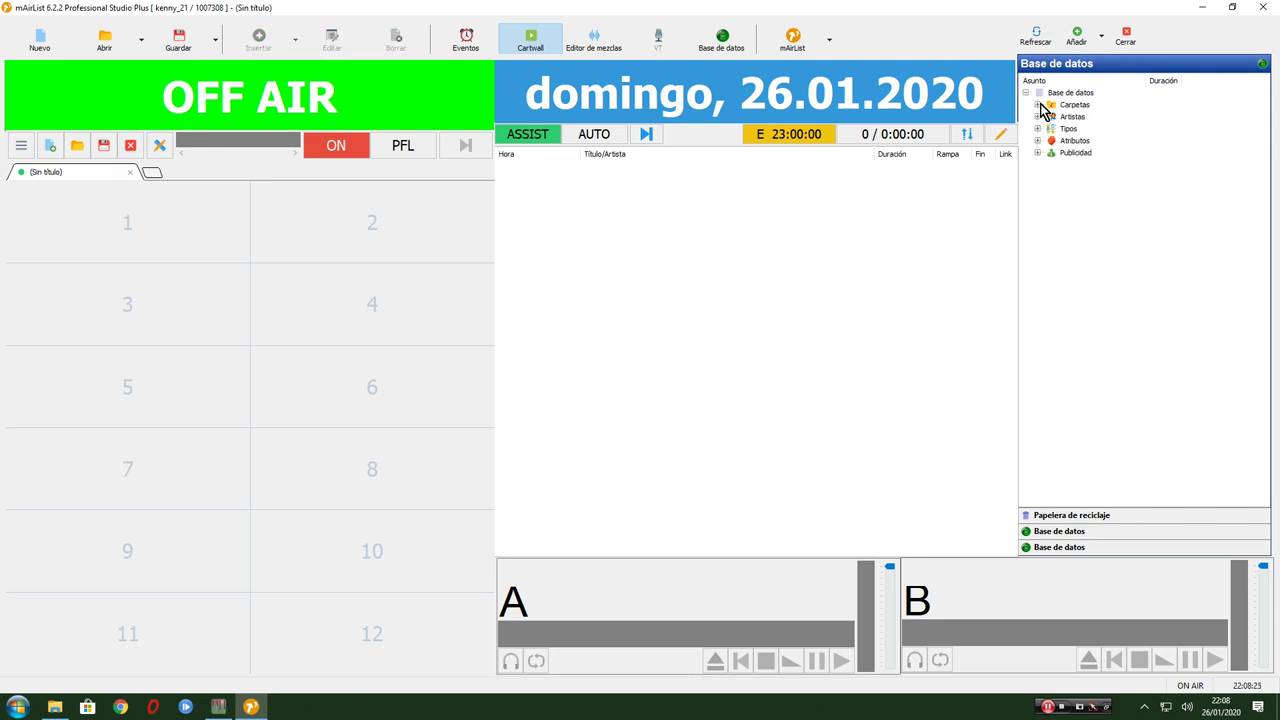
pyautogui.click(1040, 104)
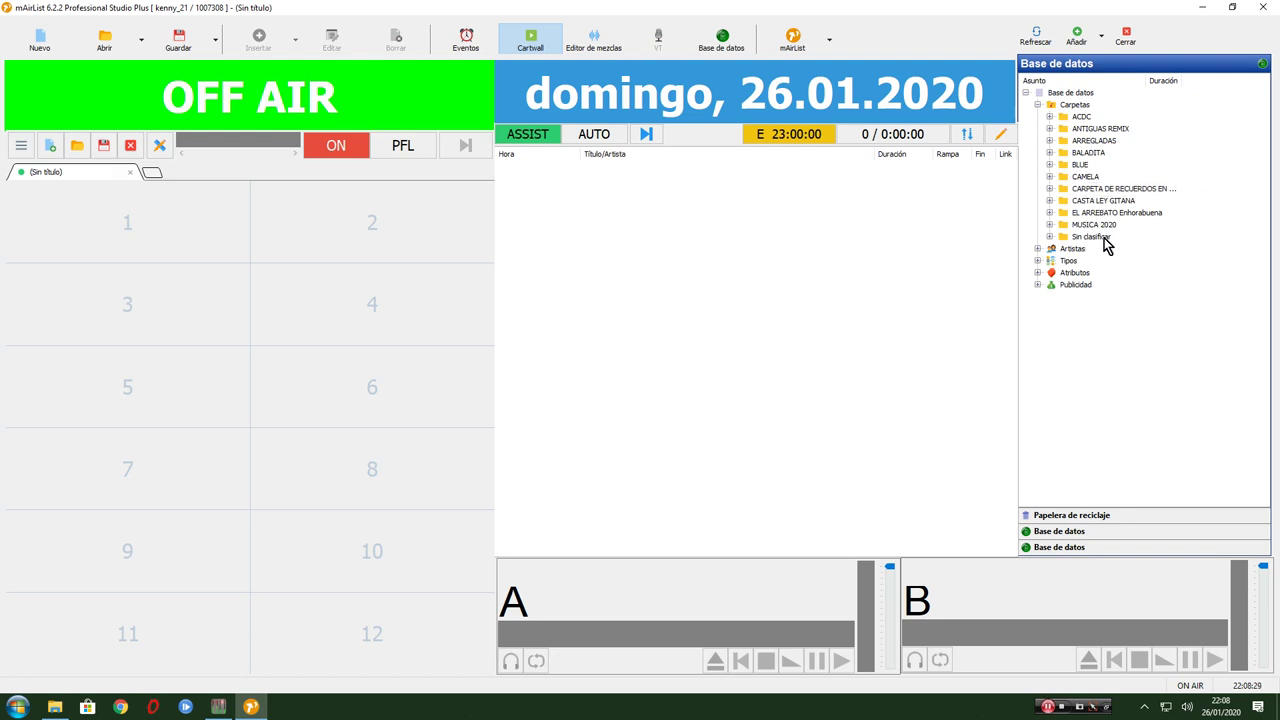
pyautogui.click(723, 45)
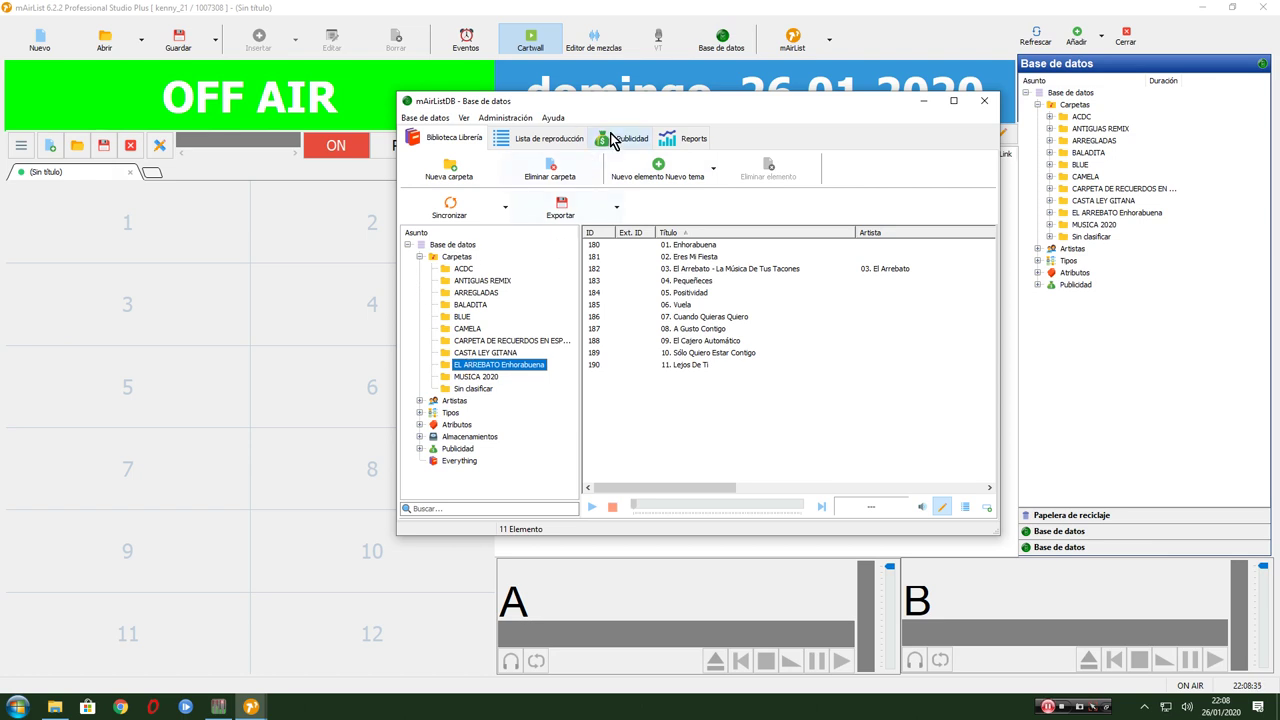
pyautogui.click(985, 102)
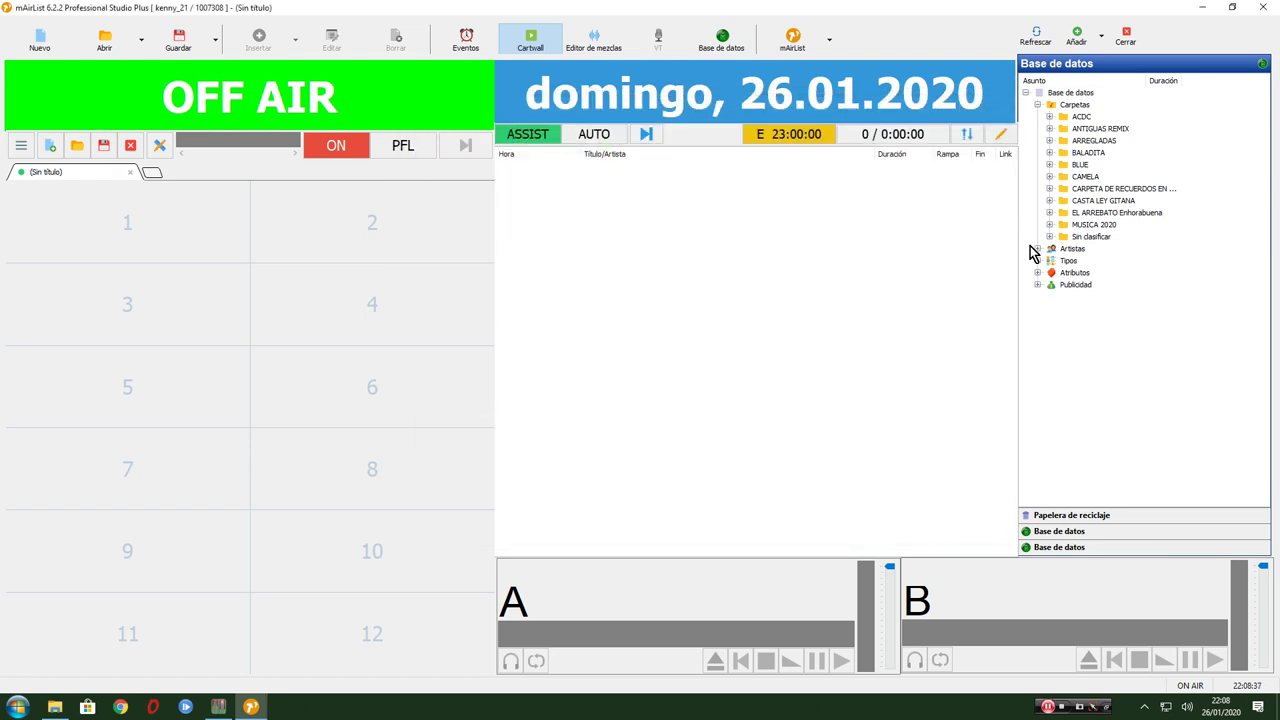
# Step: Expand the EL ARREBATO Enhorabuena folder in the browser and add 01. Enhorabuena and 02. Eres Mi Fiesta to the playlist
pyautogui.click(1105, 218)
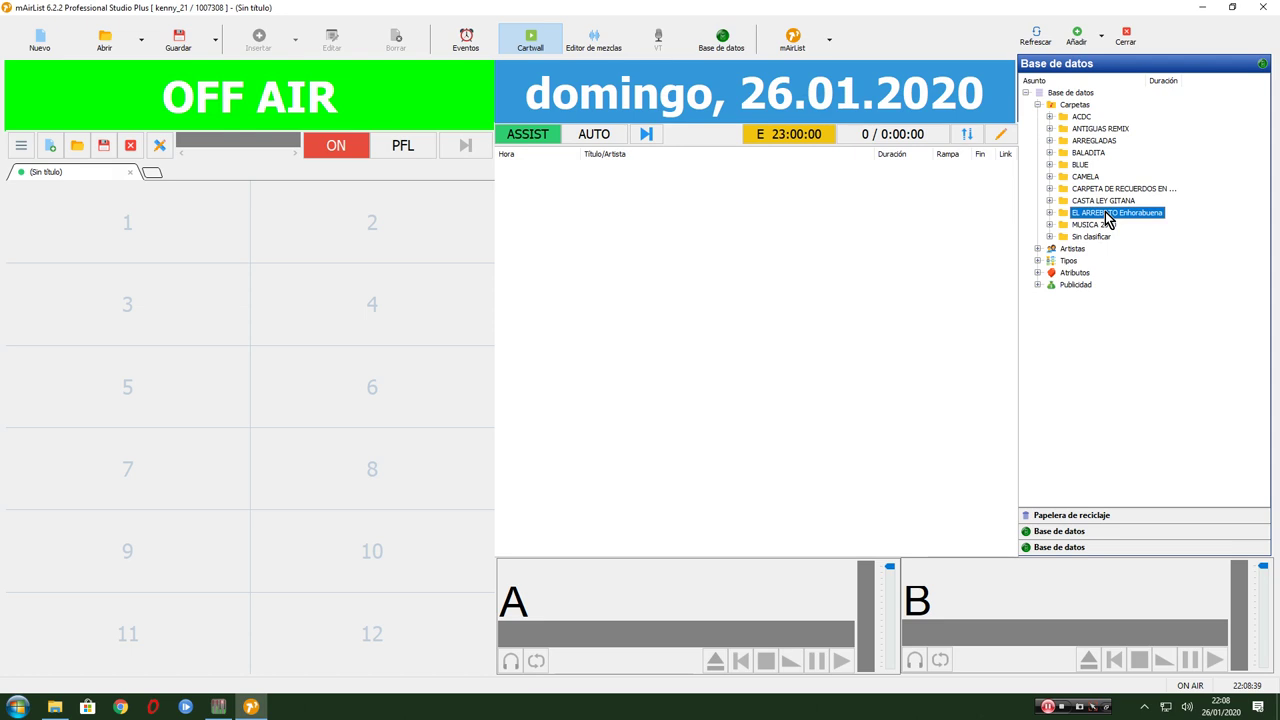
pyautogui.click(1049, 213)
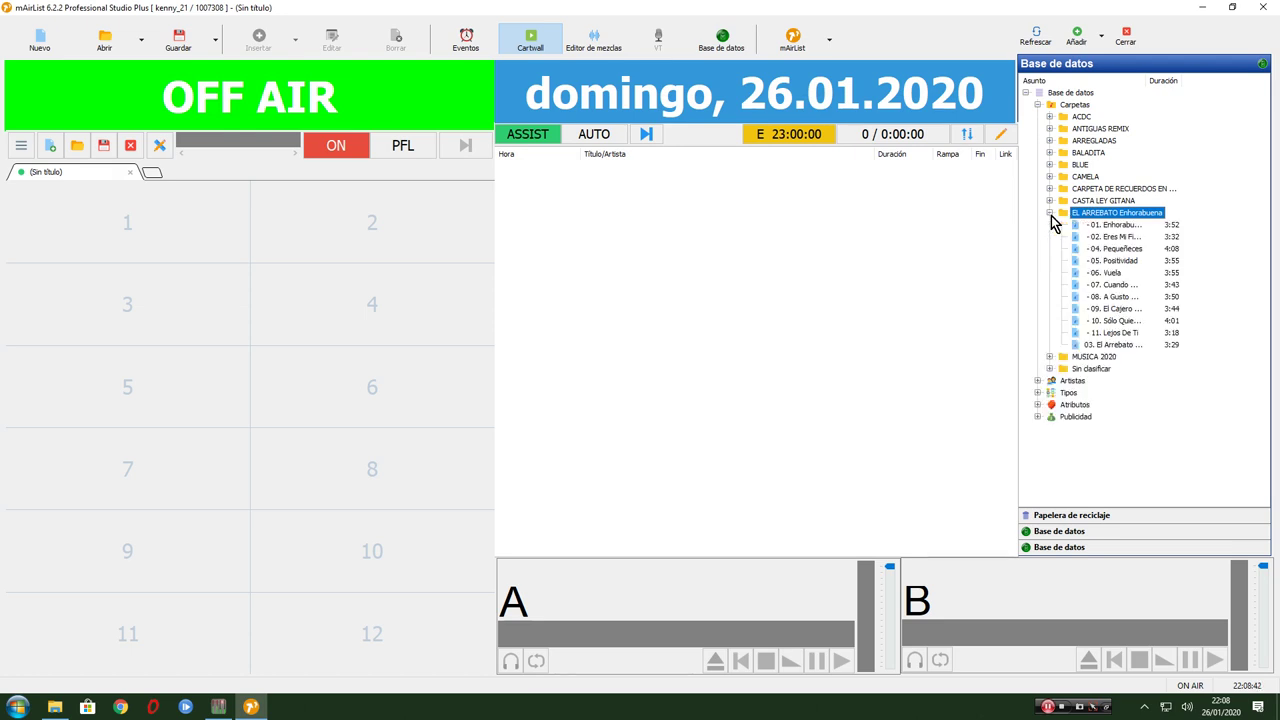
pyautogui.doubleClick(1110, 225)
pyautogui.doubleClick(1115, 237)
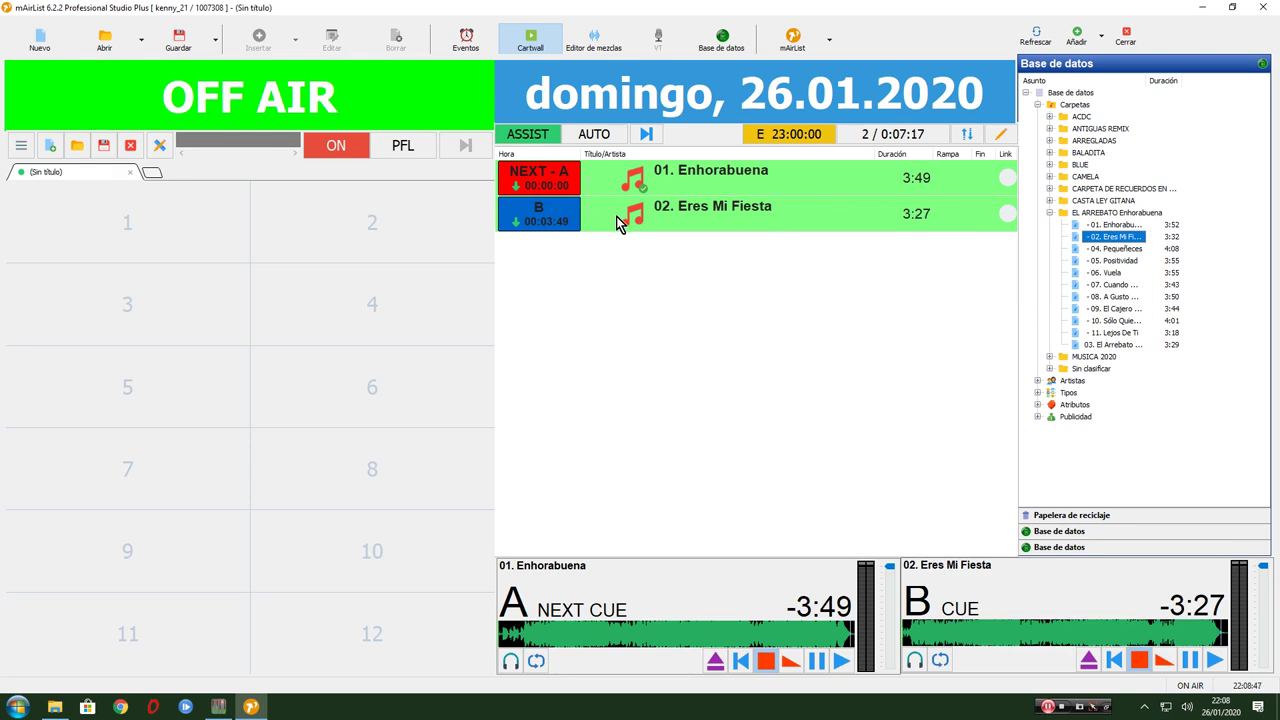
# Step: Start playback of 01. Enhorabuena on player A, and after a while start 02. Eres Mi Fiesta on player B
pyautogui.press('space')
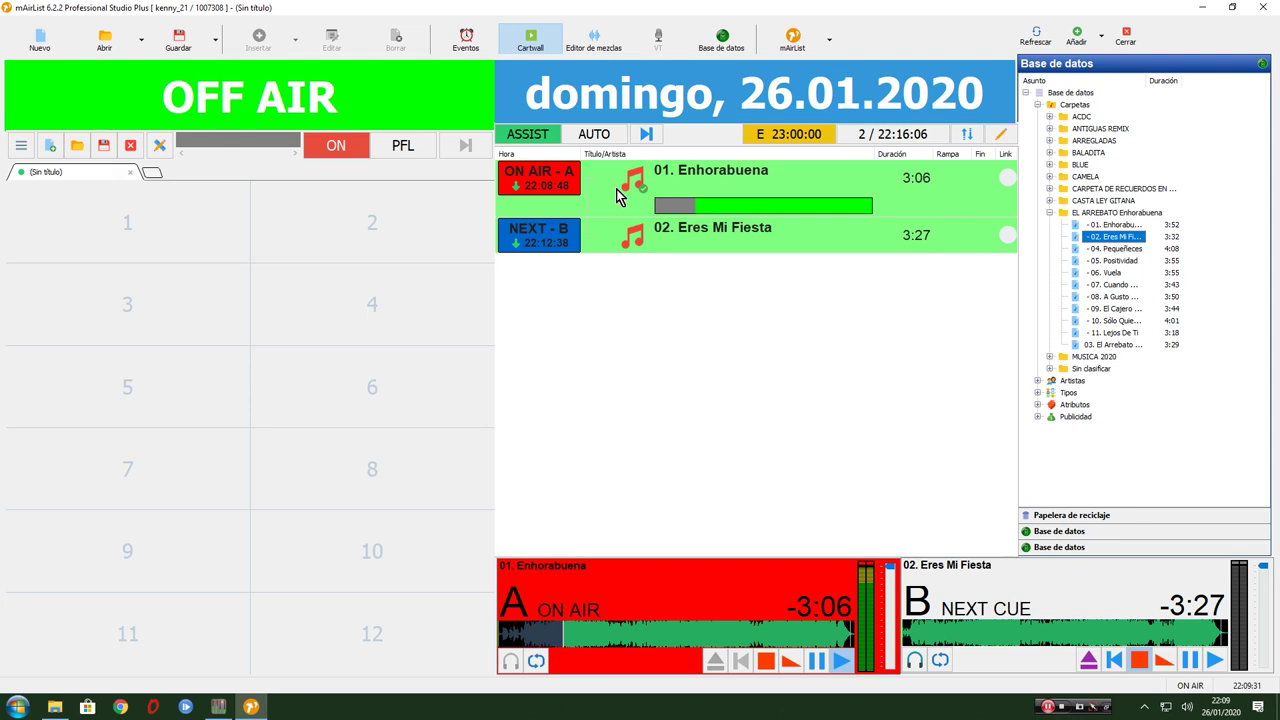
pyautogui.press('space')
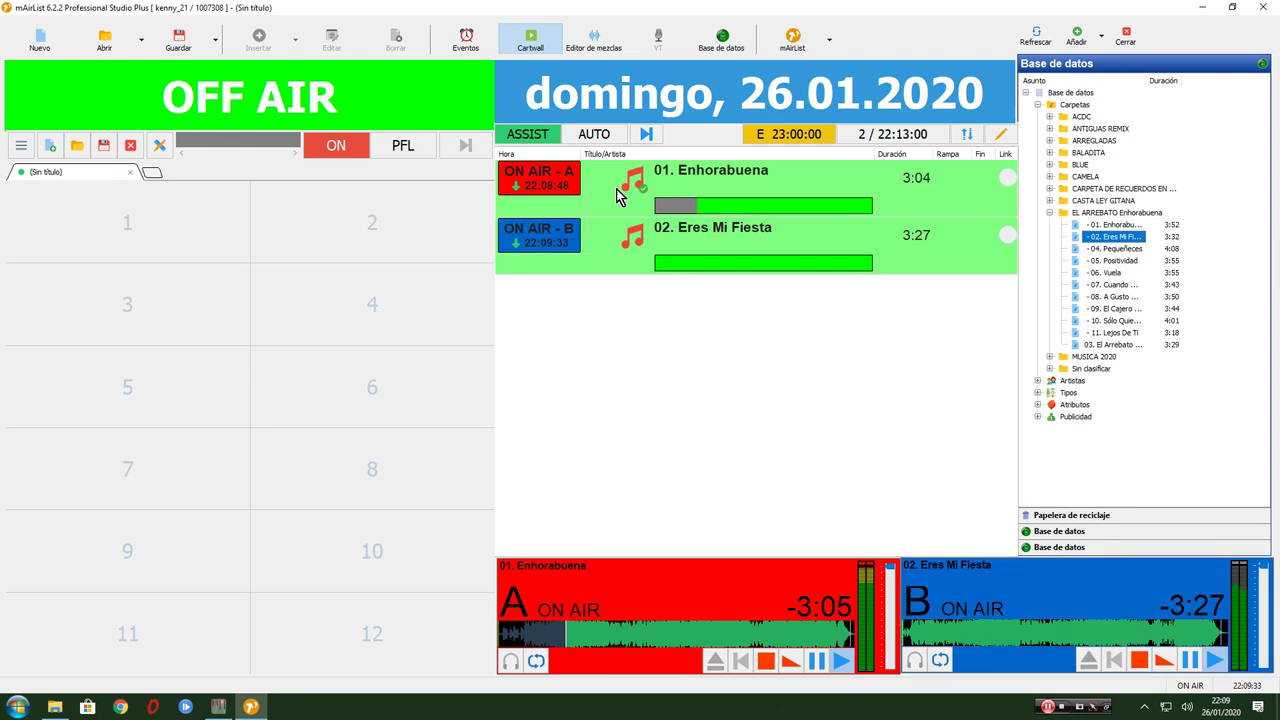